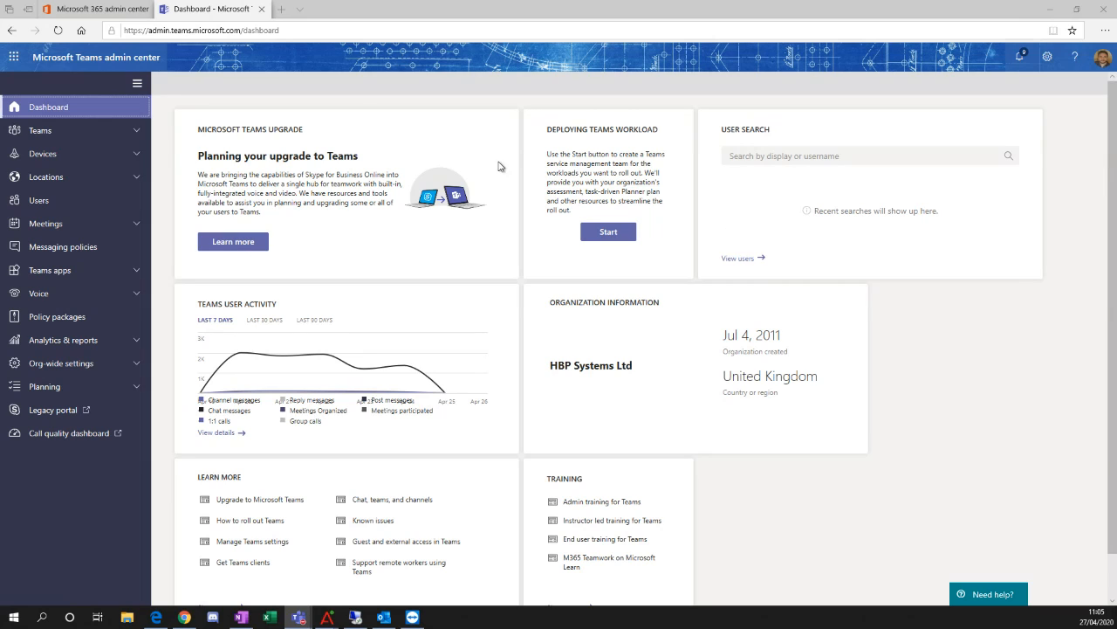
Open the org-wide External access settings and view the form for adding an allowed or blocked domain, leaving it without adding one.
click(387, 91)
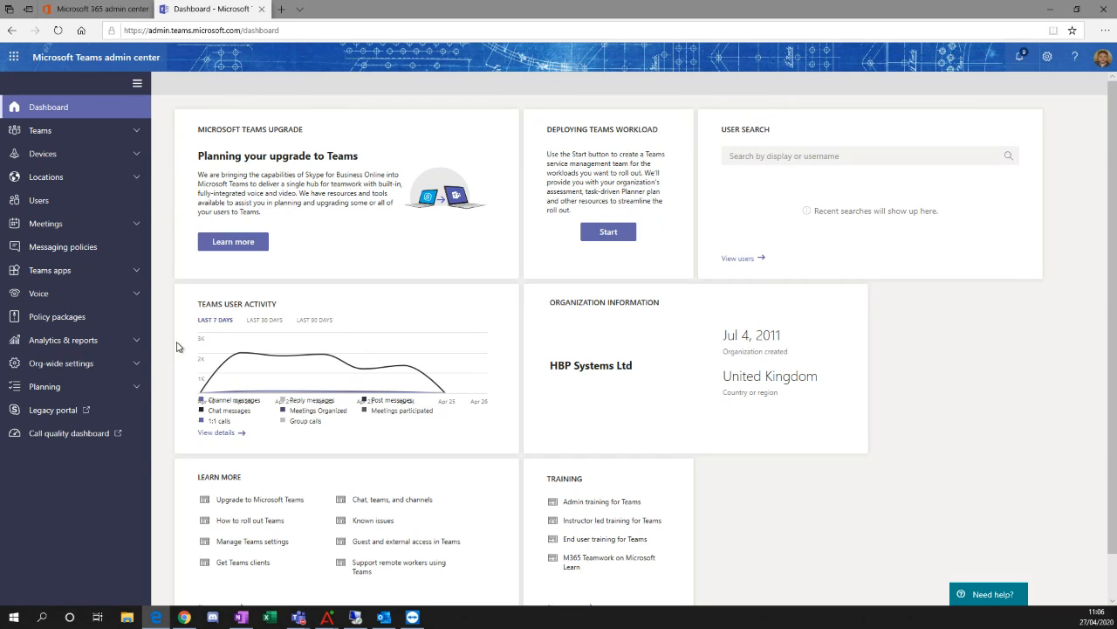
click(137, 365)
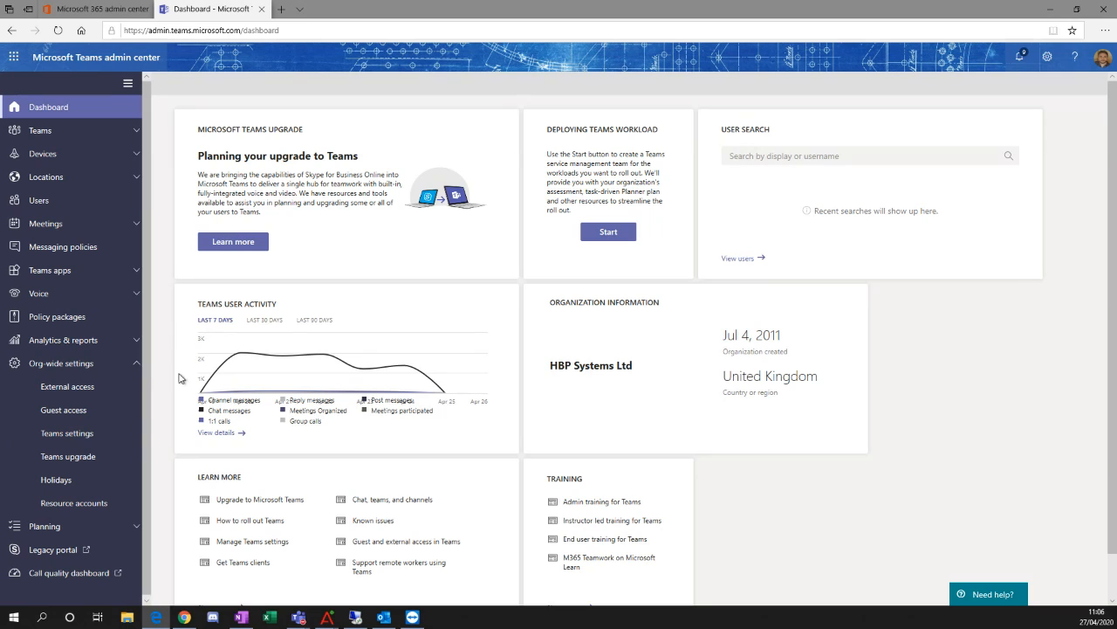
click(96, 389)
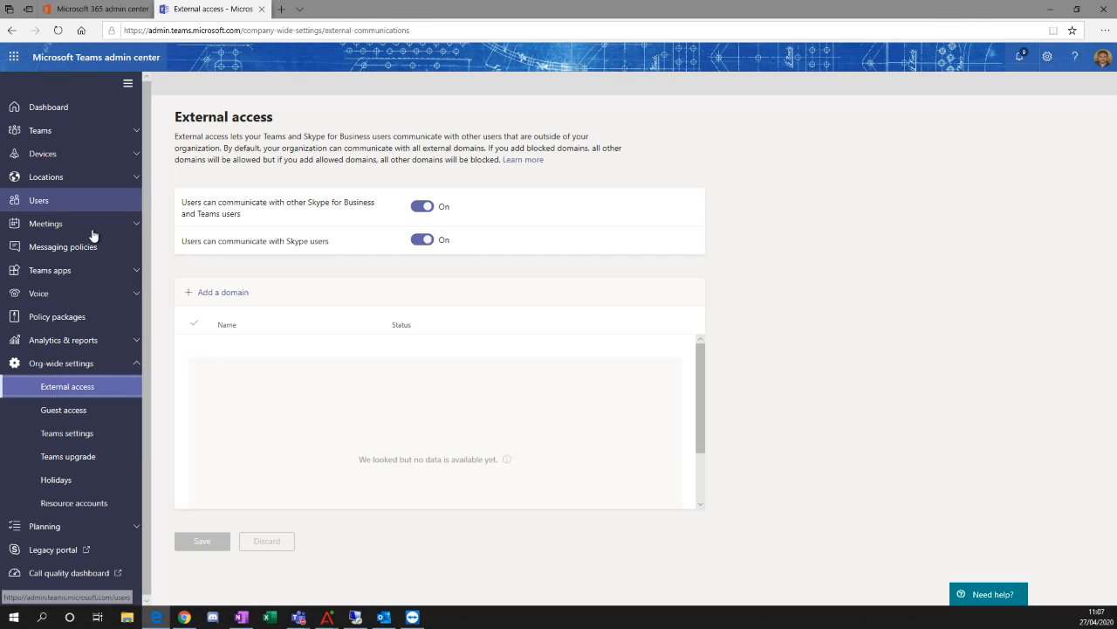
click(223, 294)
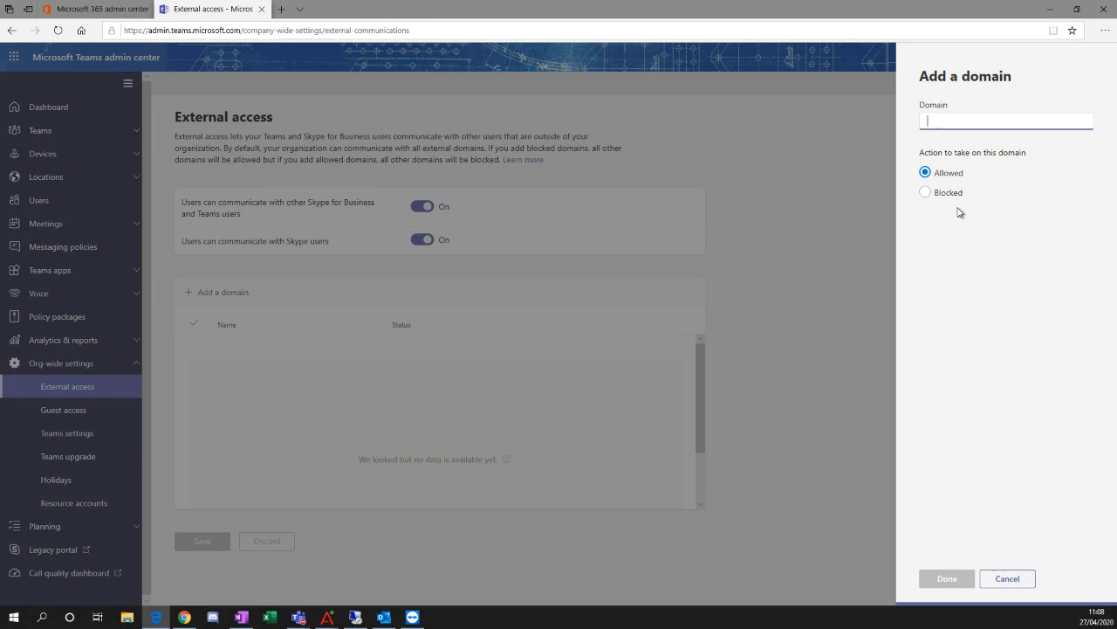
click(1004, 582)
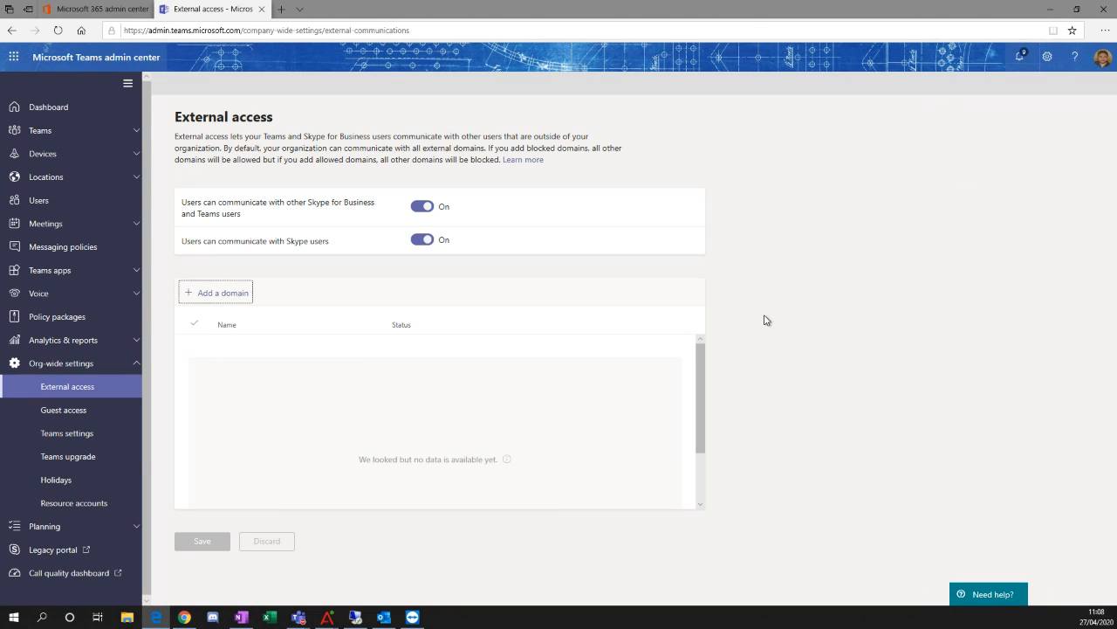
Open the org-wide Guest access settings and view the available screen sharing modes for guests in meetings.
click(63, 410)
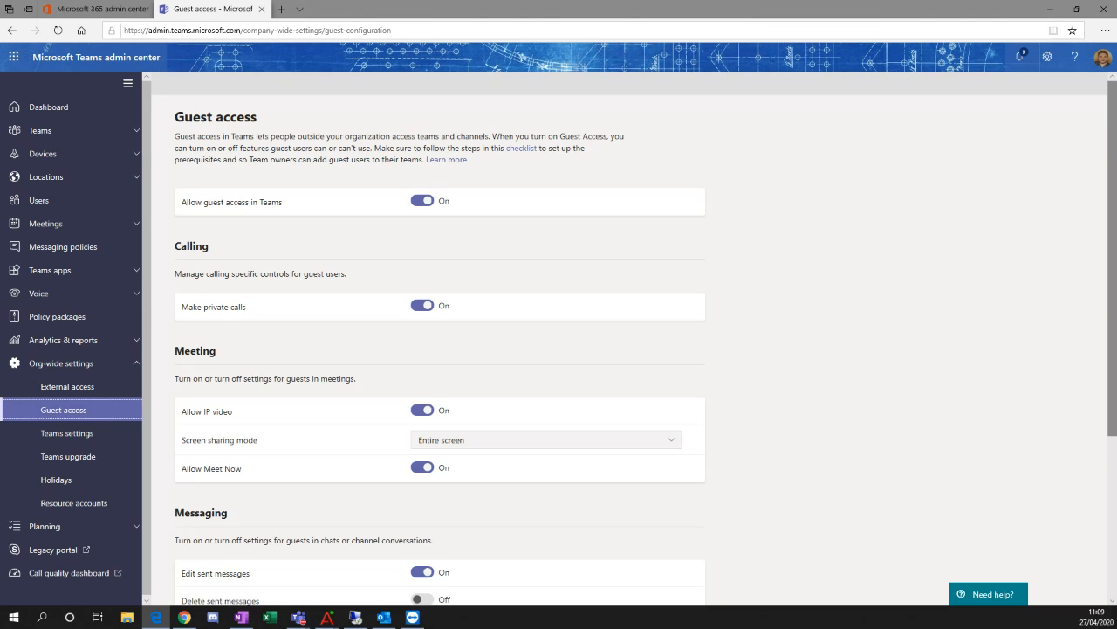
scroll(750, 328, down, 2)
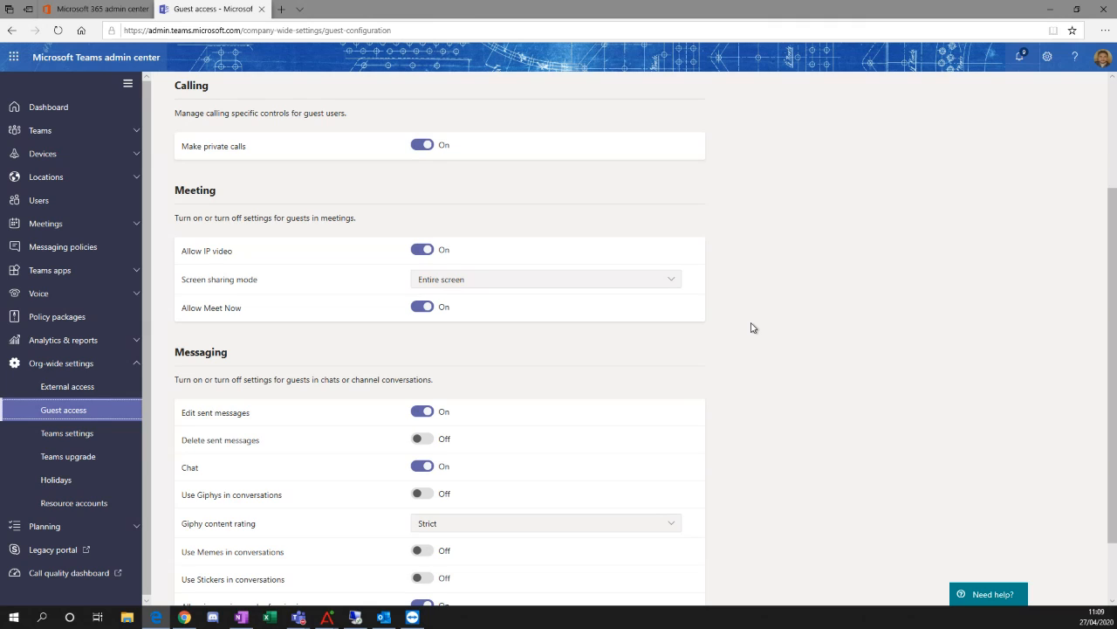
click(569, 288)
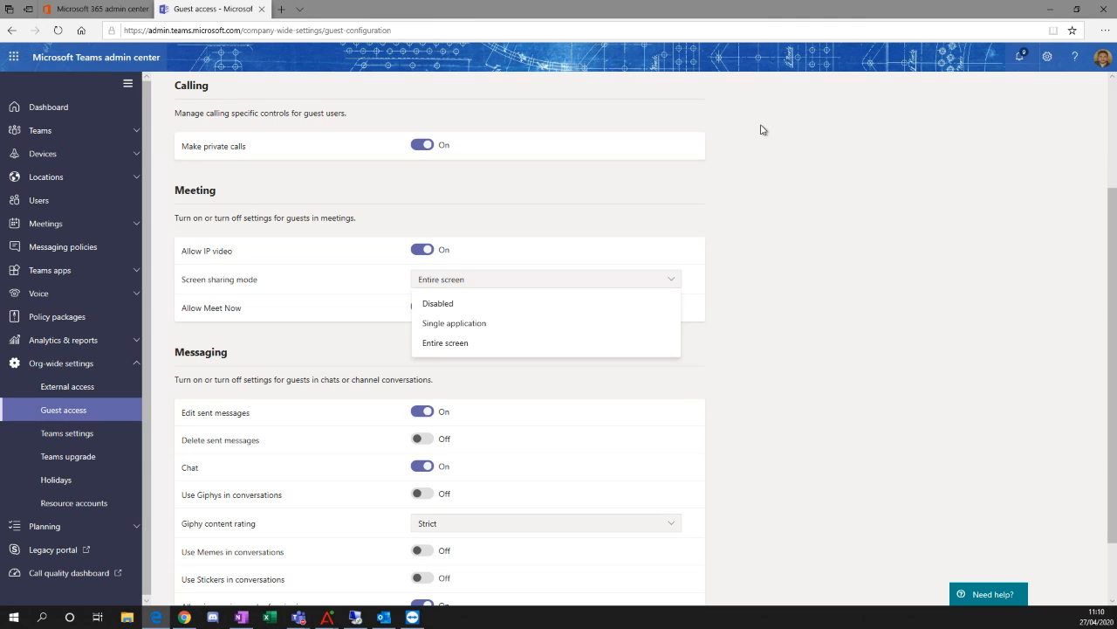
click(818, 397)
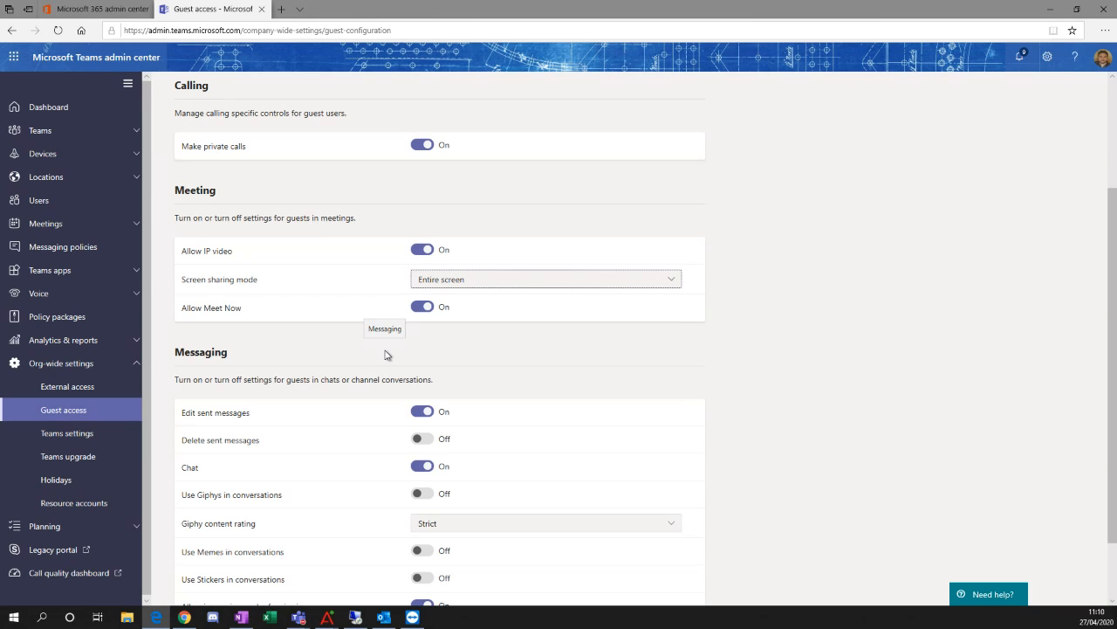
Review the guest Messaging settings and view the available Giphy content rating options.
scroll(387, 354, down, 2)
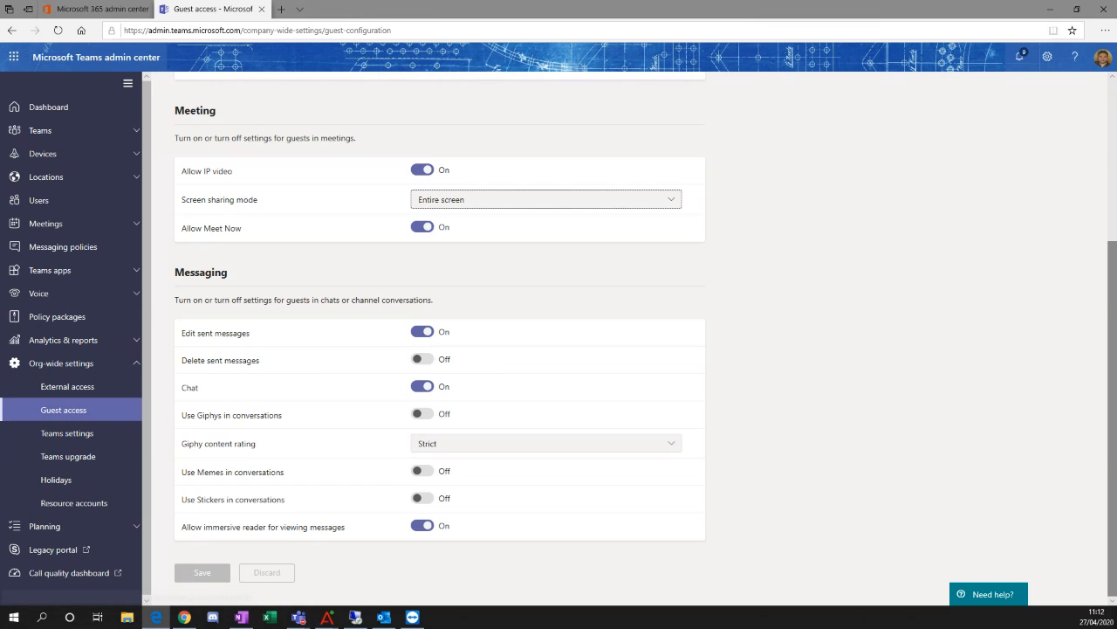
key(alt+Tab)
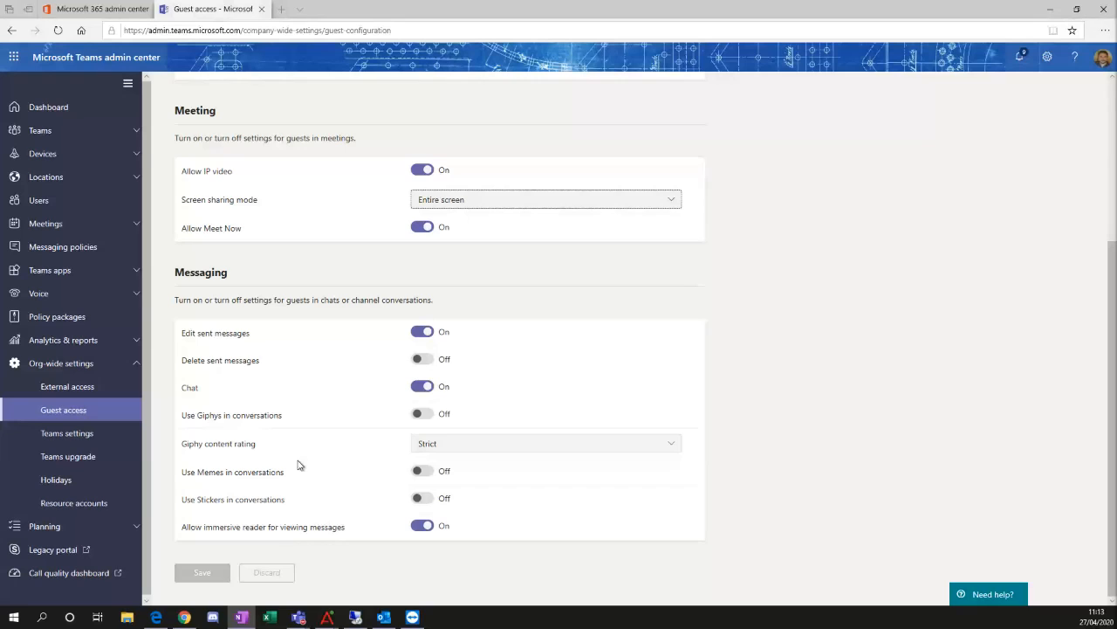
click(467, 447)
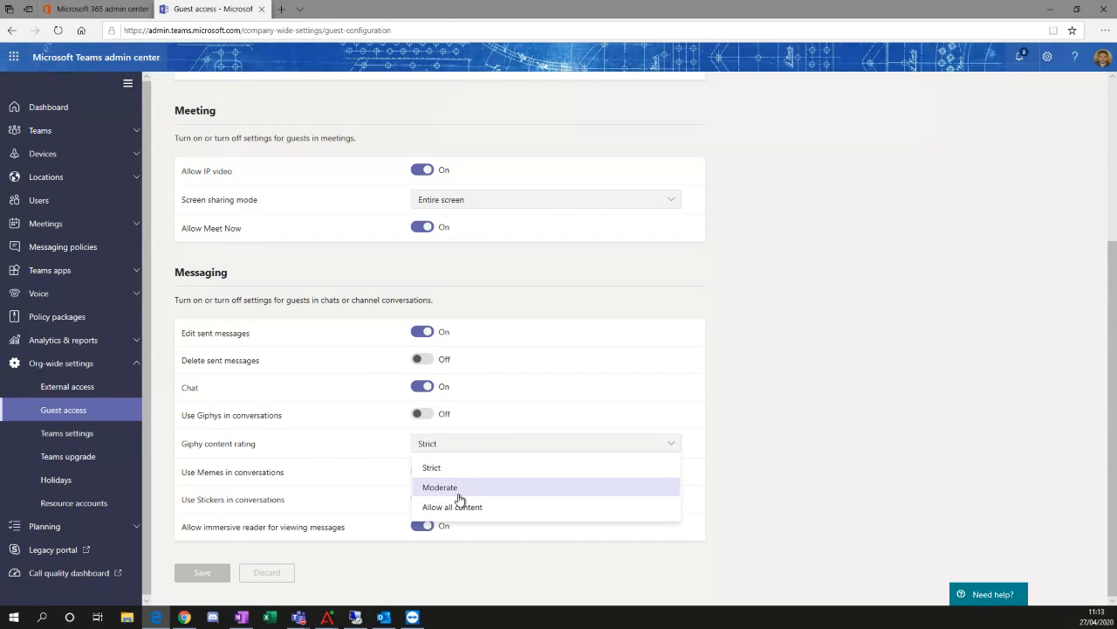
click(746, 438)
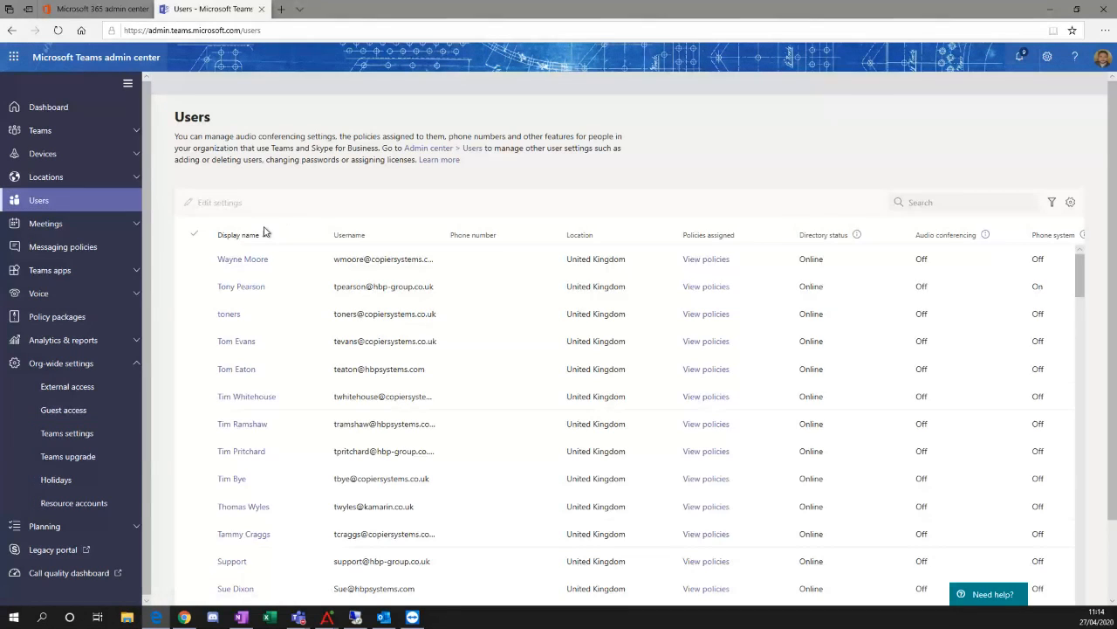
Try choosing the Kiosk meeting policy for the first account in the Users list, and cancel without applying it.
click(247, 235)
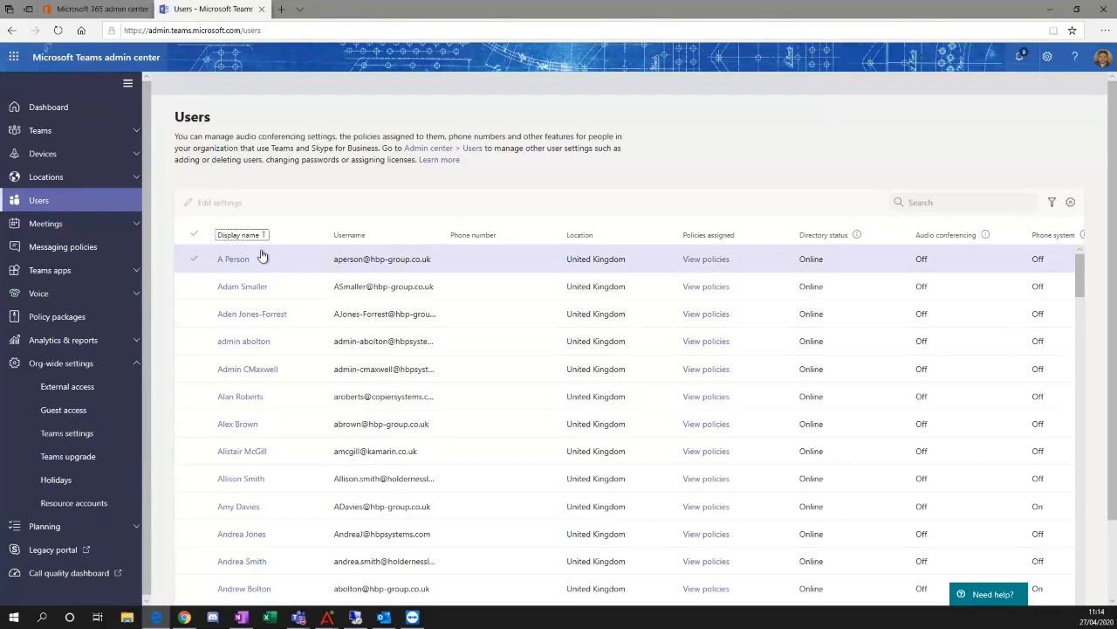
click(193, 260)
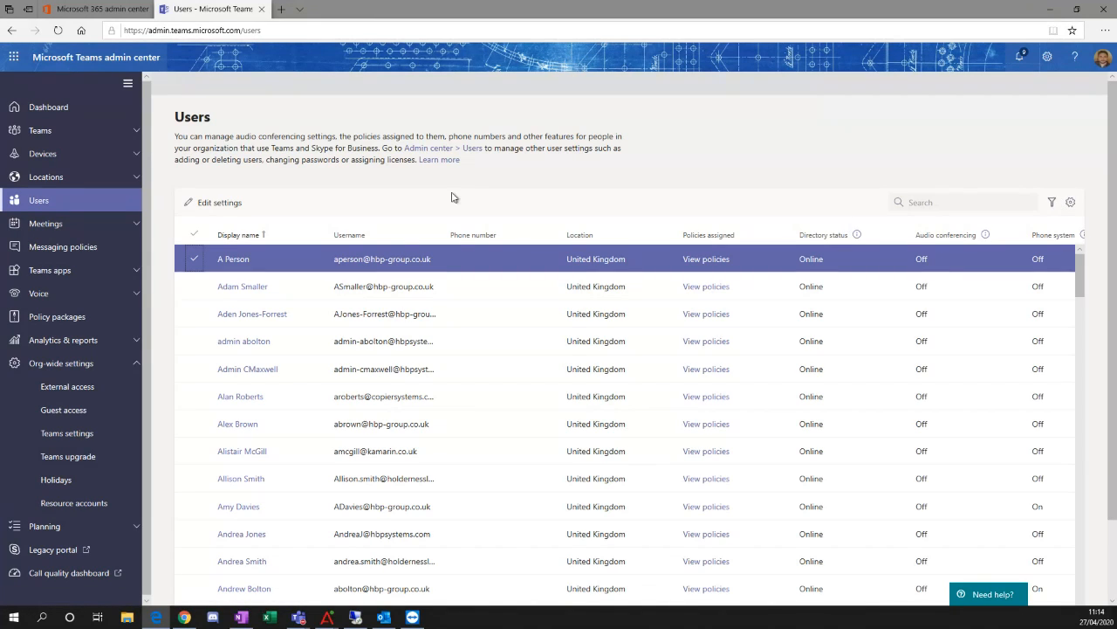
click(220, 202)
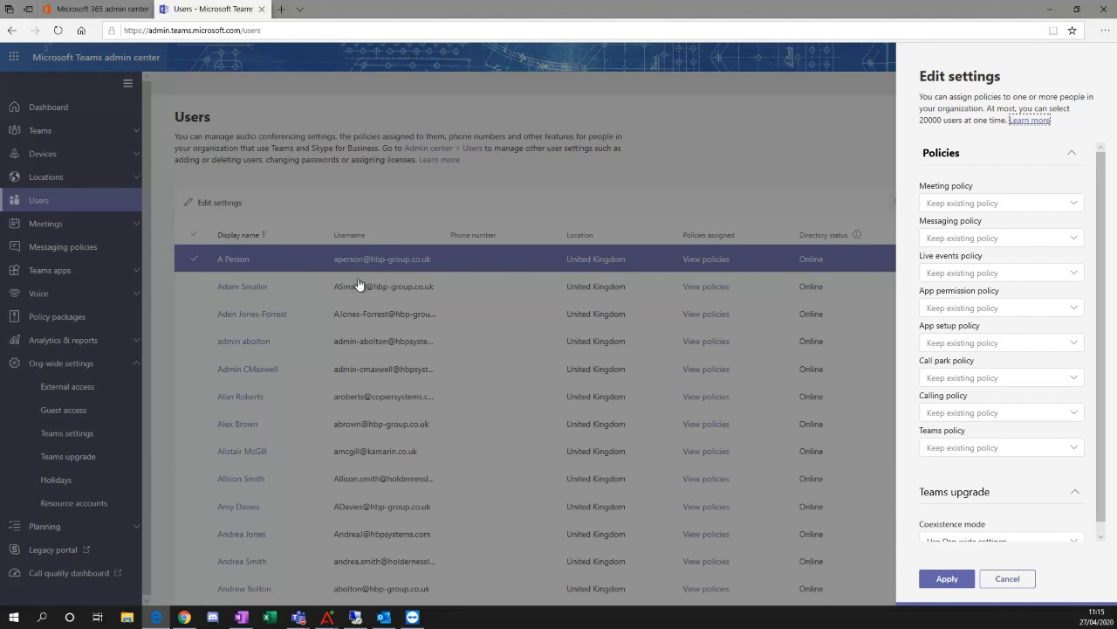
click(1058, 209)
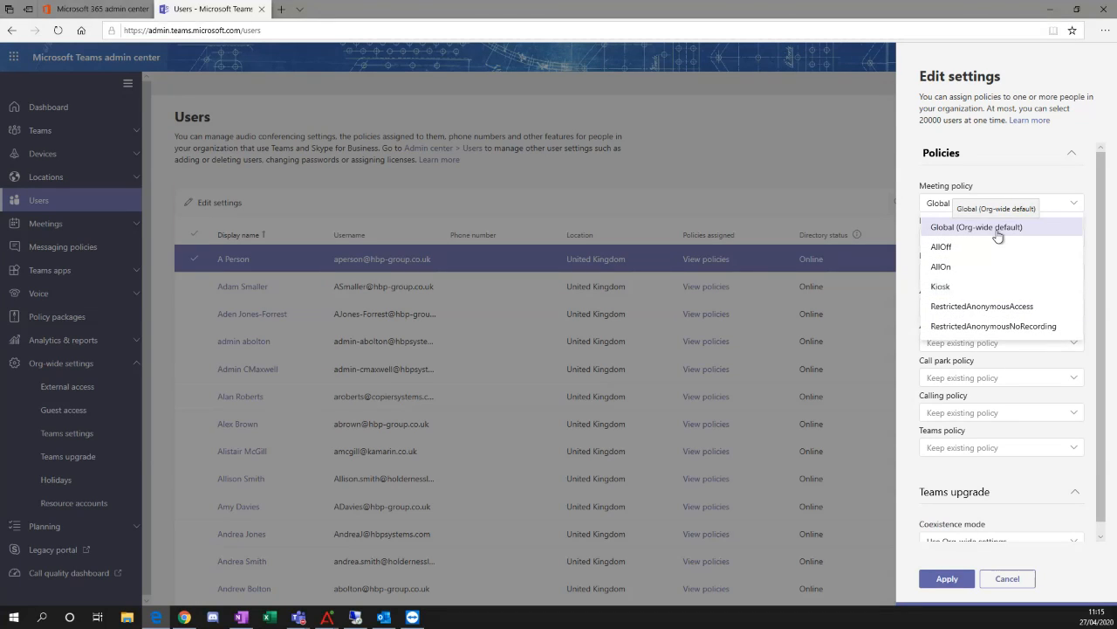
click(973, 288)
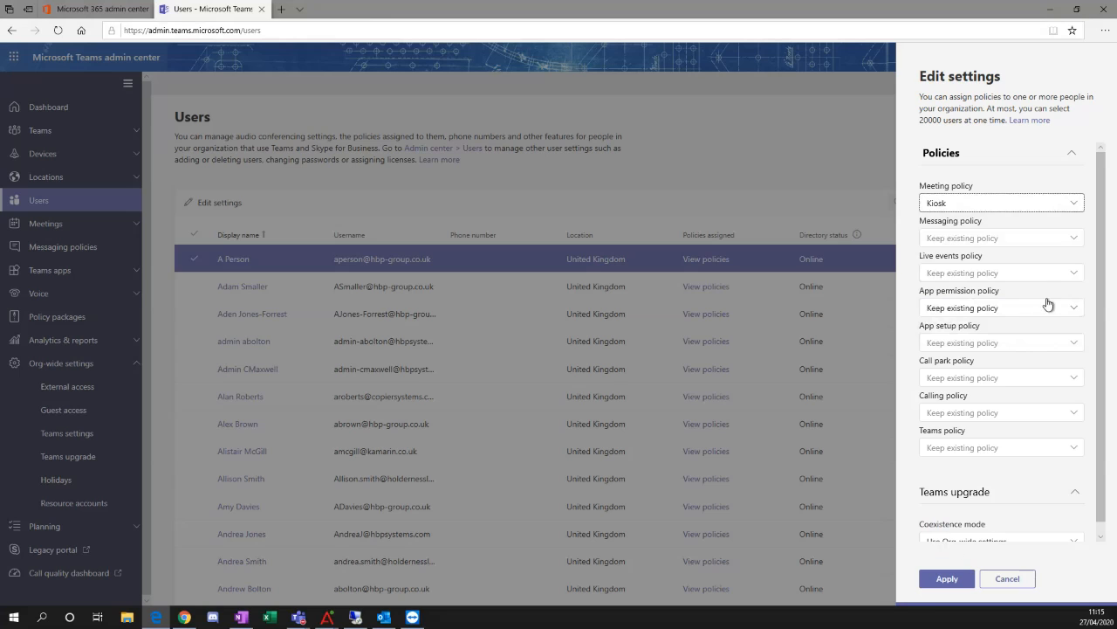
click(1039, 207)
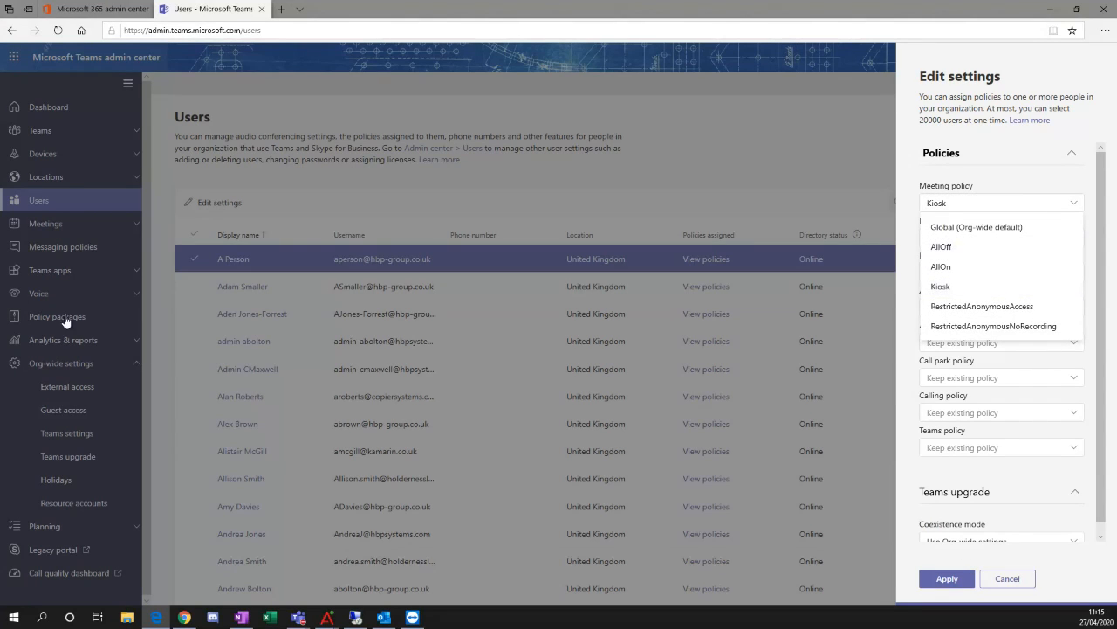
click(956, 186)
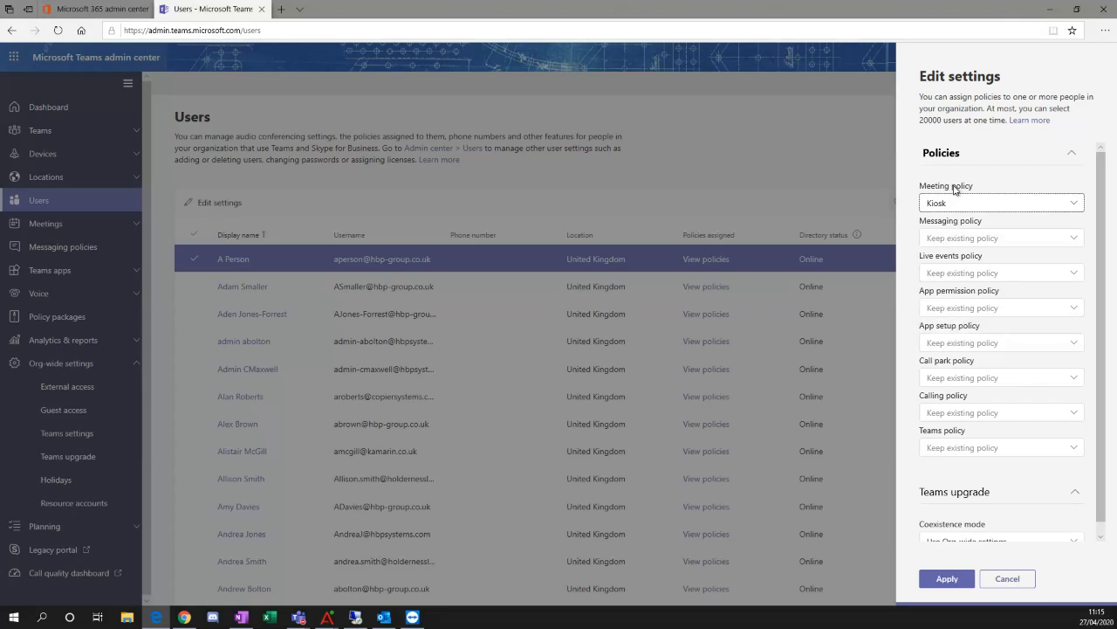
click(1008, 577)
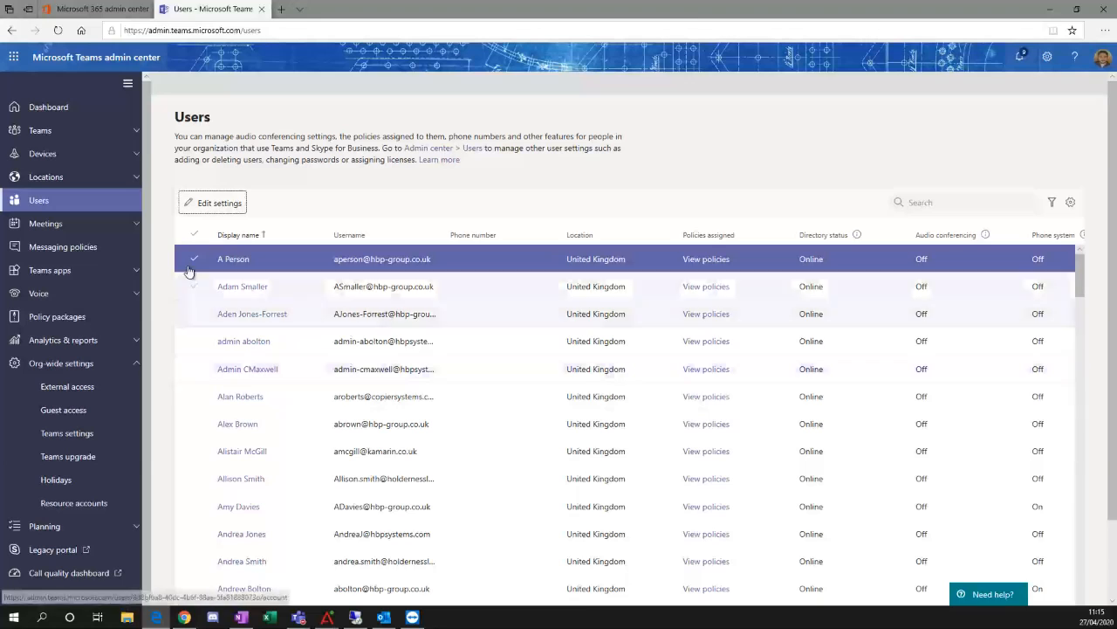
Open the Global (Org-wide default) messaging policy and view its Read receipts options.
click(103, 249)
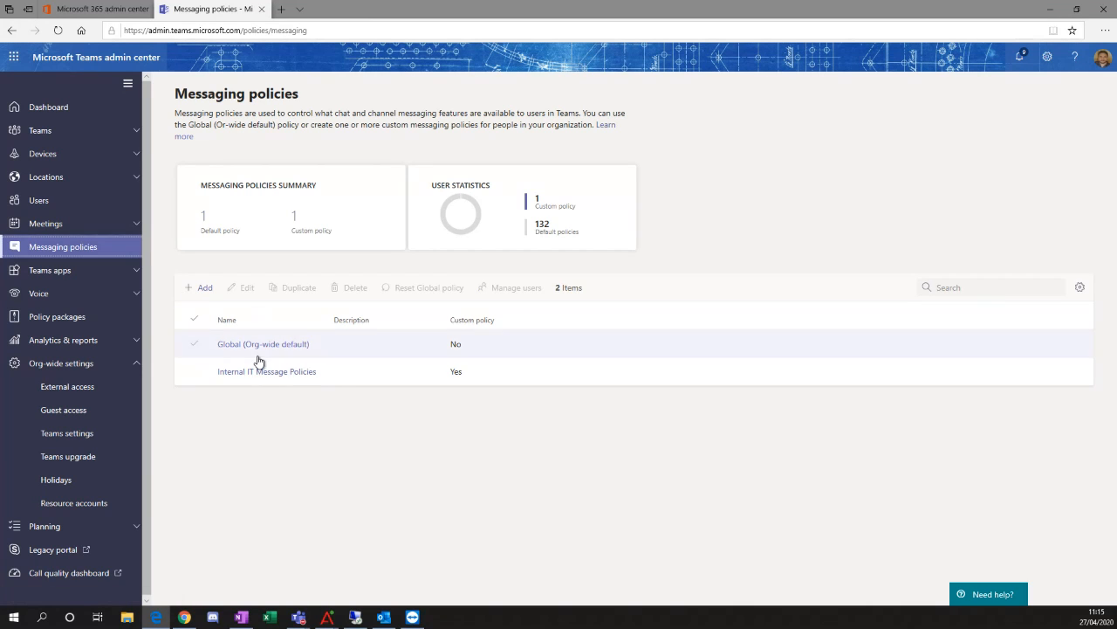
click(290, 346)
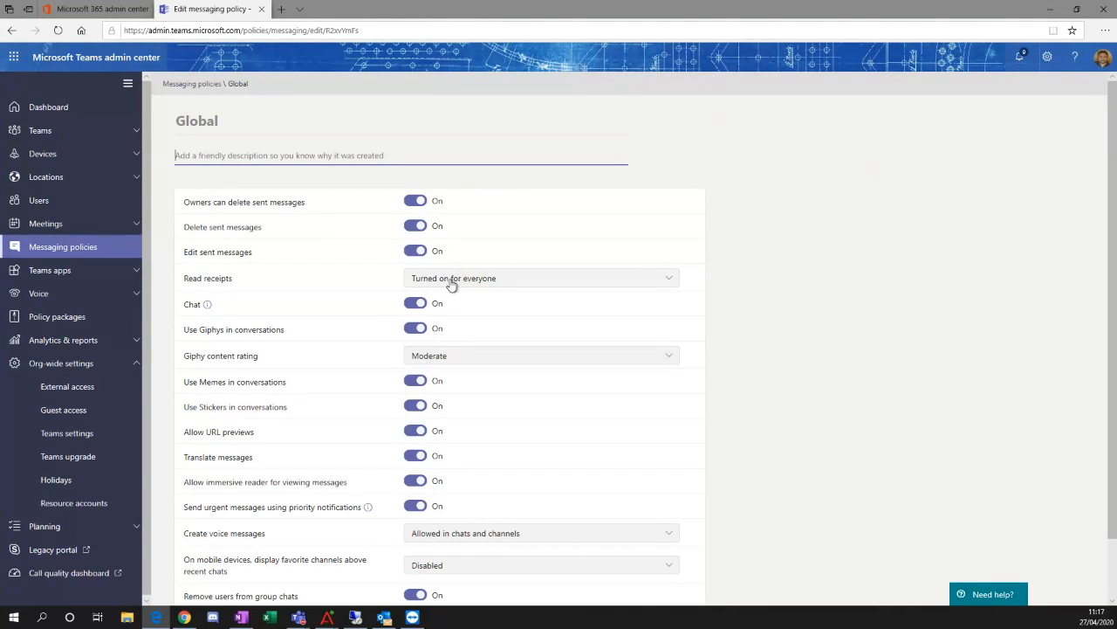
click(511, 283)
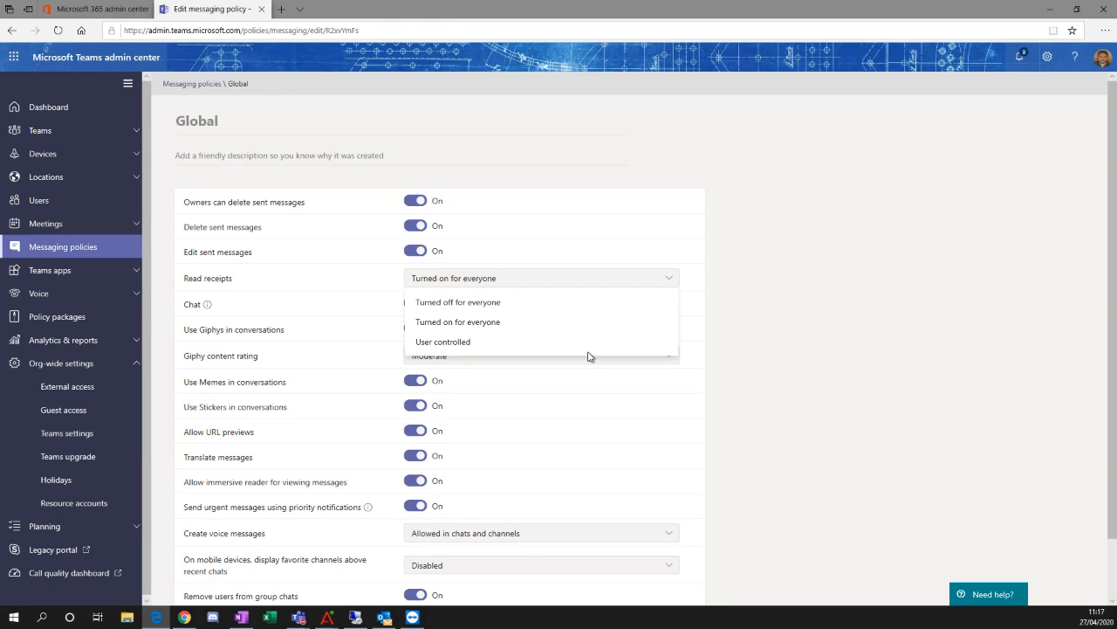
click(782, 332)
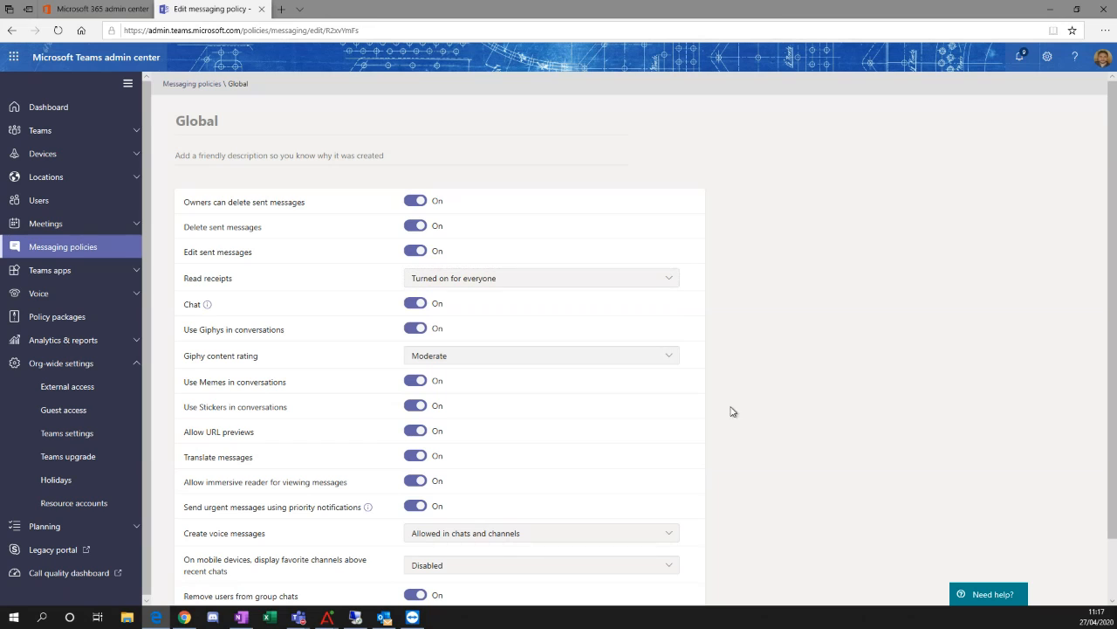
Check the Chat setting's information and view the Giphy content rating options in the Global messaging policy.
click(207, 305)
click(505, 361)
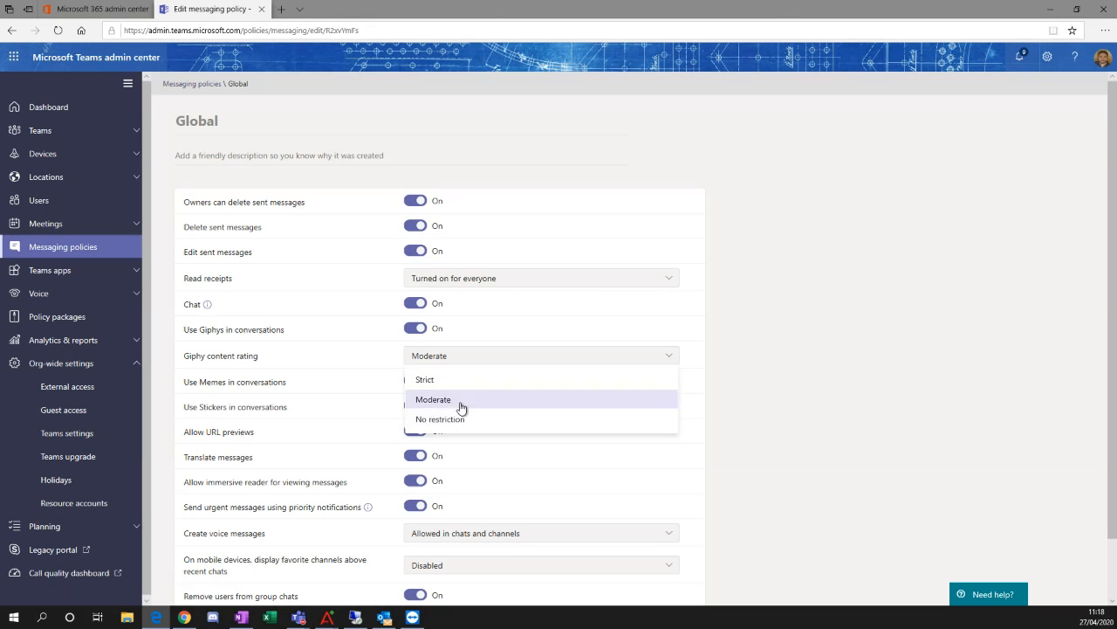
click(735, 397)
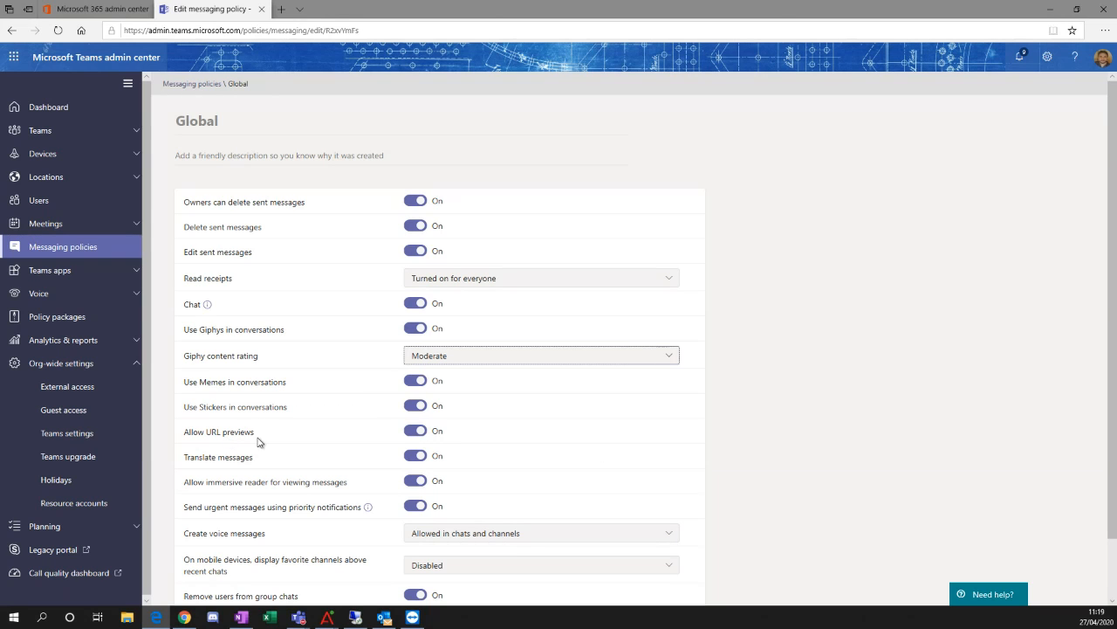
Examine the Global messaging policy from Allow URL previews onward, including the options for displaying favorite channels on mobile devices.
drag(255, 437, 213, 433)
scroll(341, 436, down, 1)
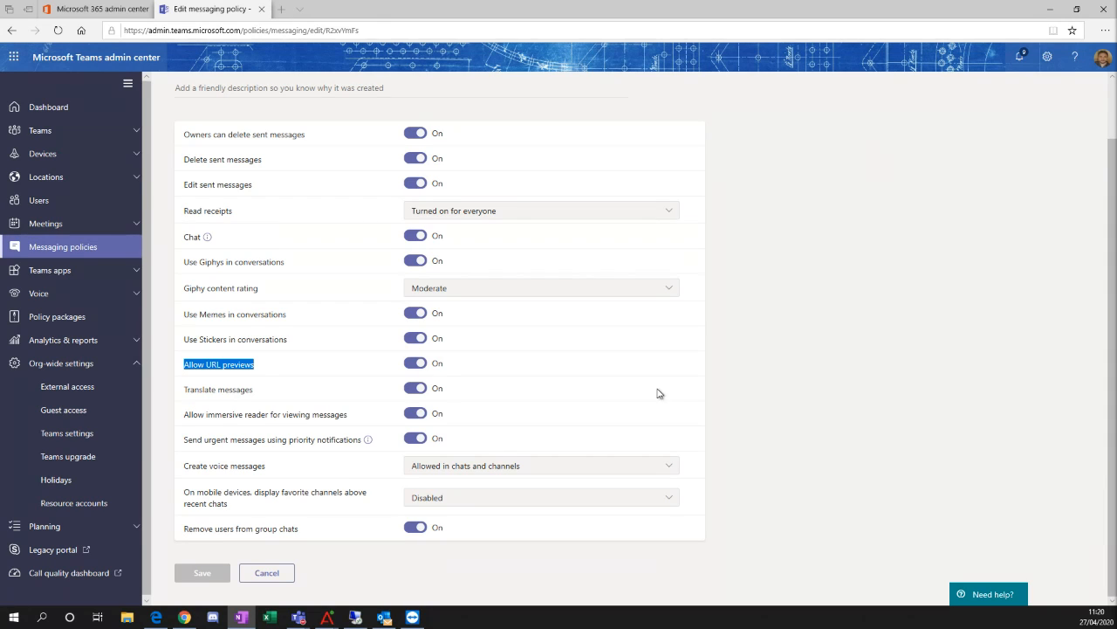
click(242, 399)
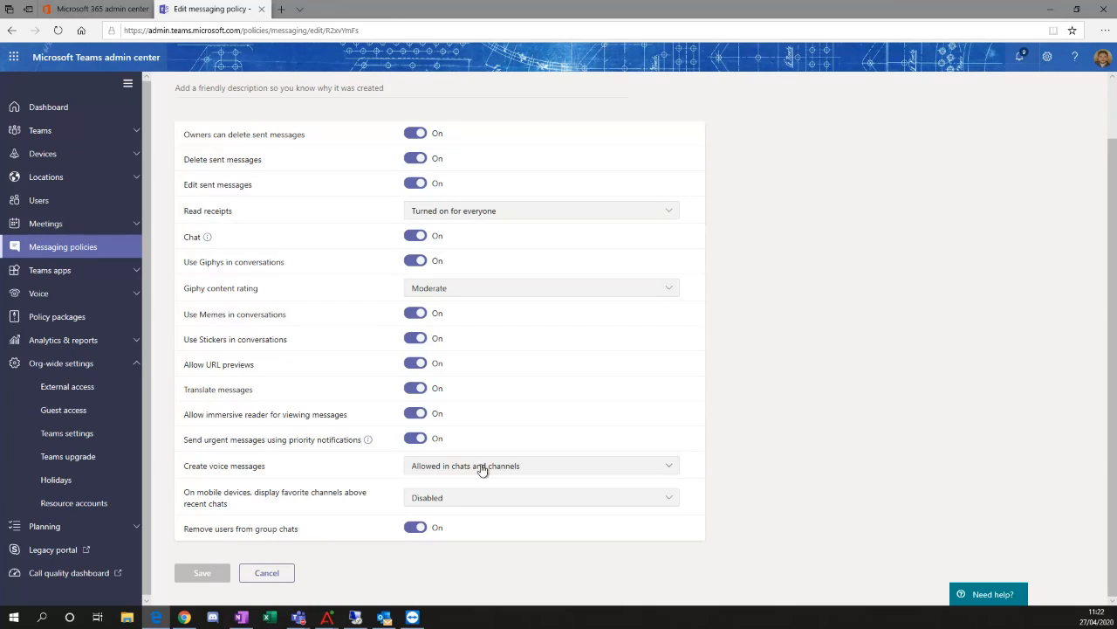
click(522, 498)
click(730, 548)
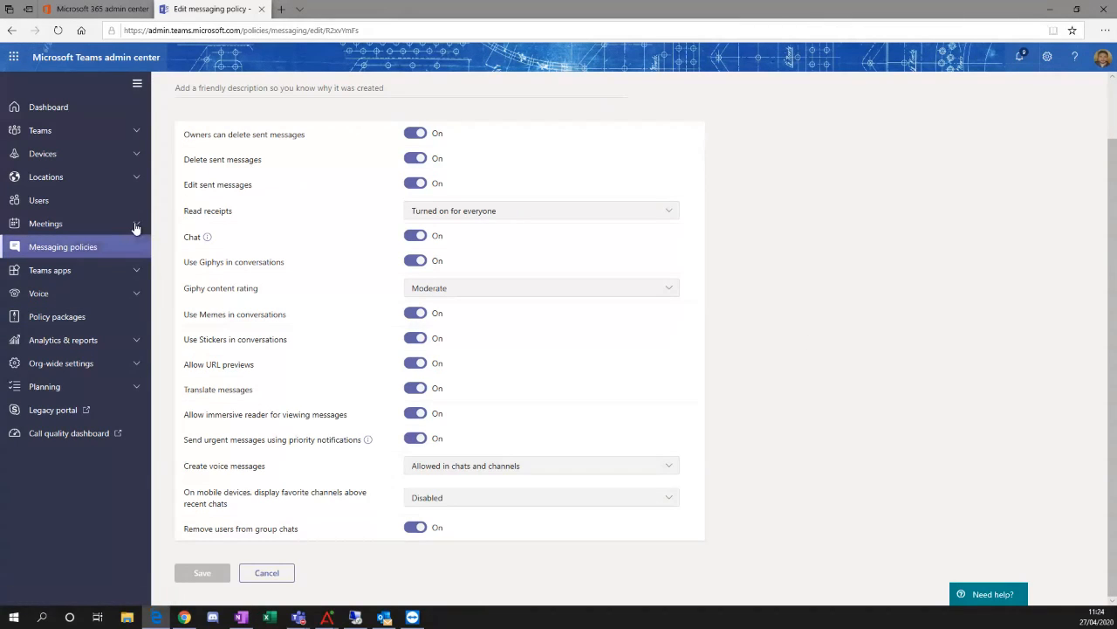
Open the Global (Org-wide default) meeting policy and read the information about the Allow transcription setting.
click(85, 231)
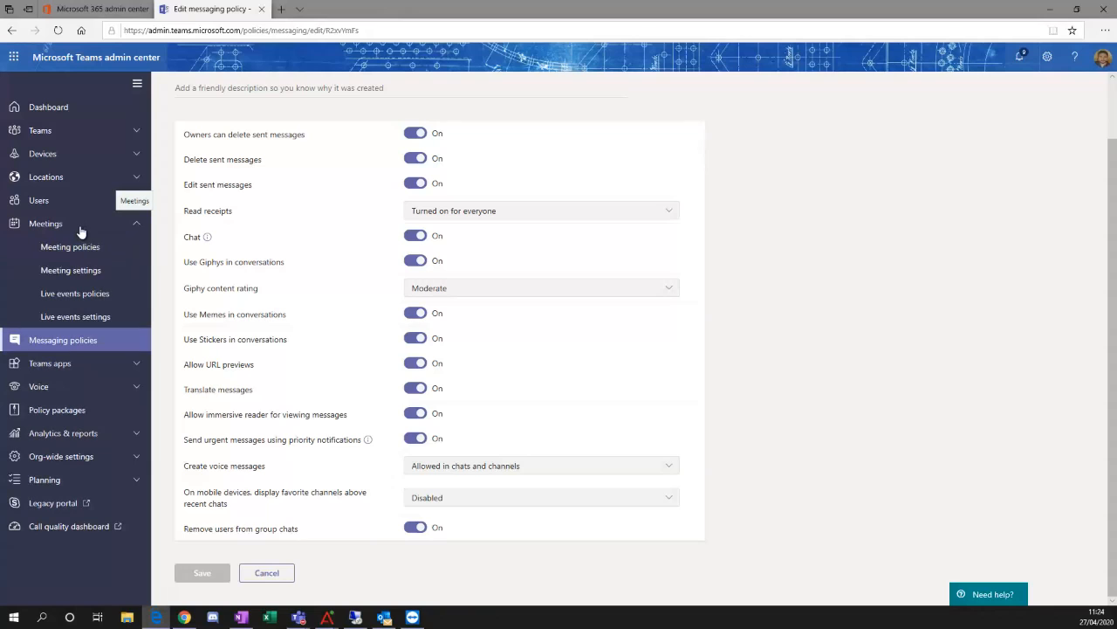
click(78, 247)
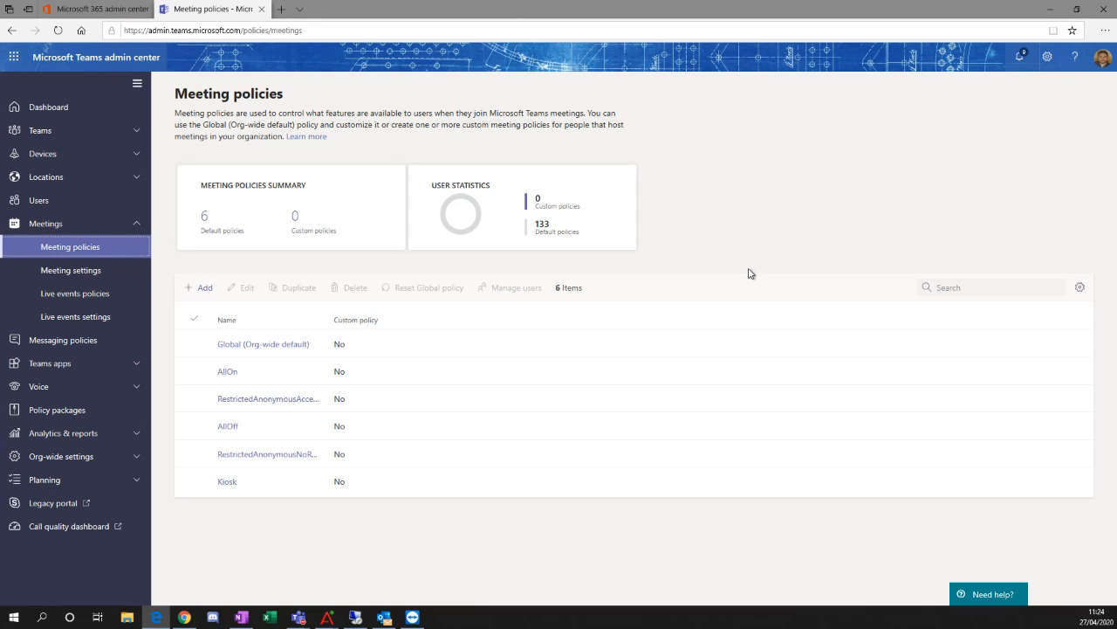
click(272, 349)
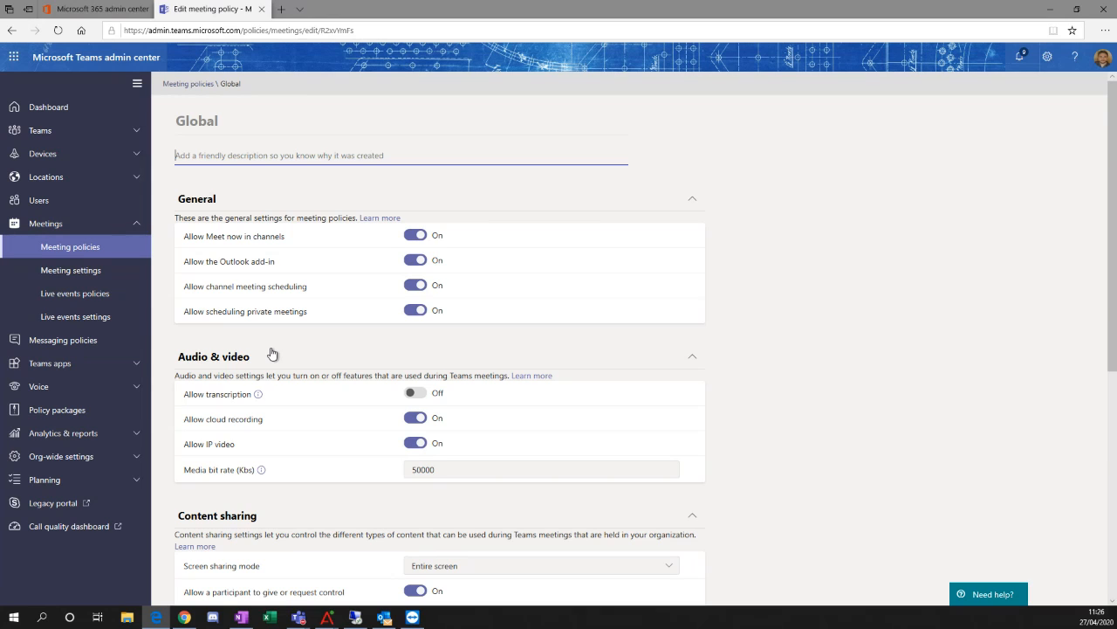
click(259, 396)
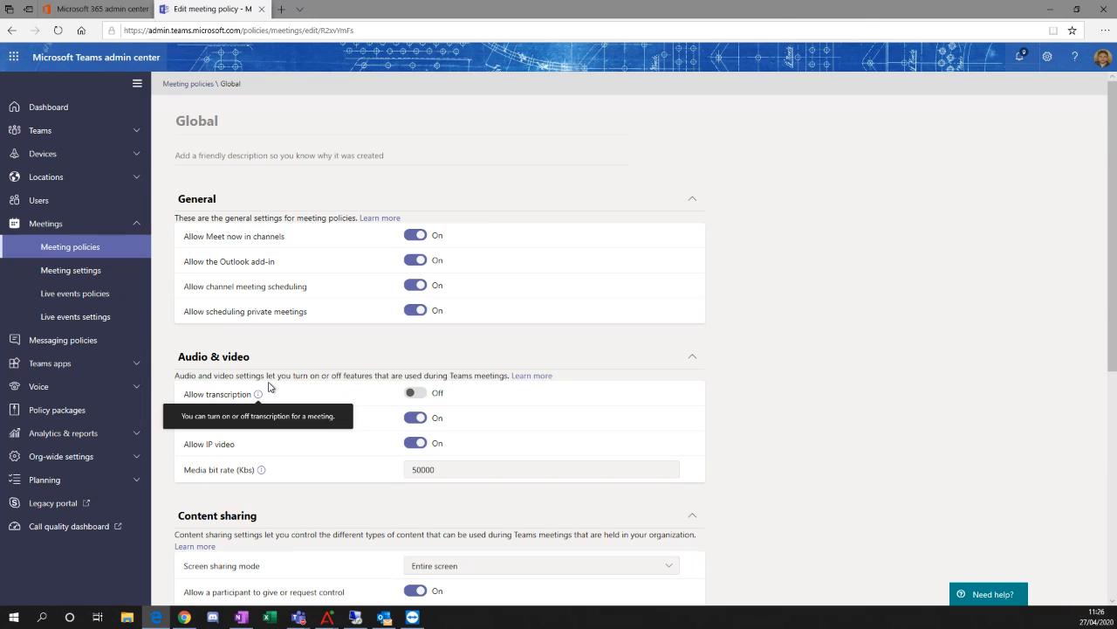
click(258, 396)
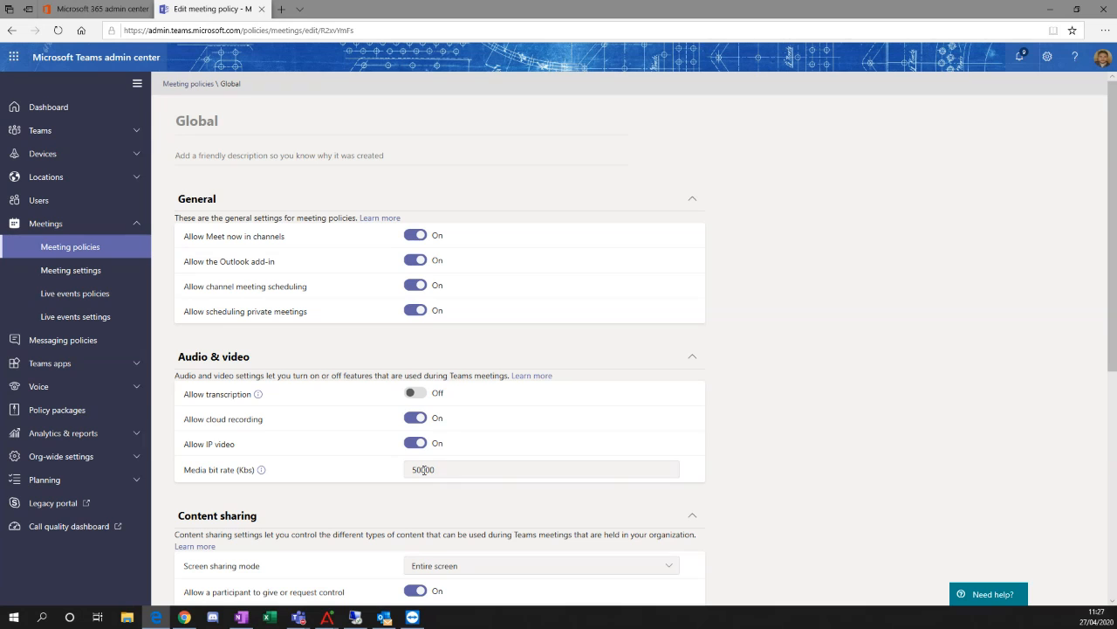
Read the information about Media bit rate and view the Screen sharing mode options in the Global meeting policy.
mouse_move(263, 471)
scroll(352, 369, down, 5)
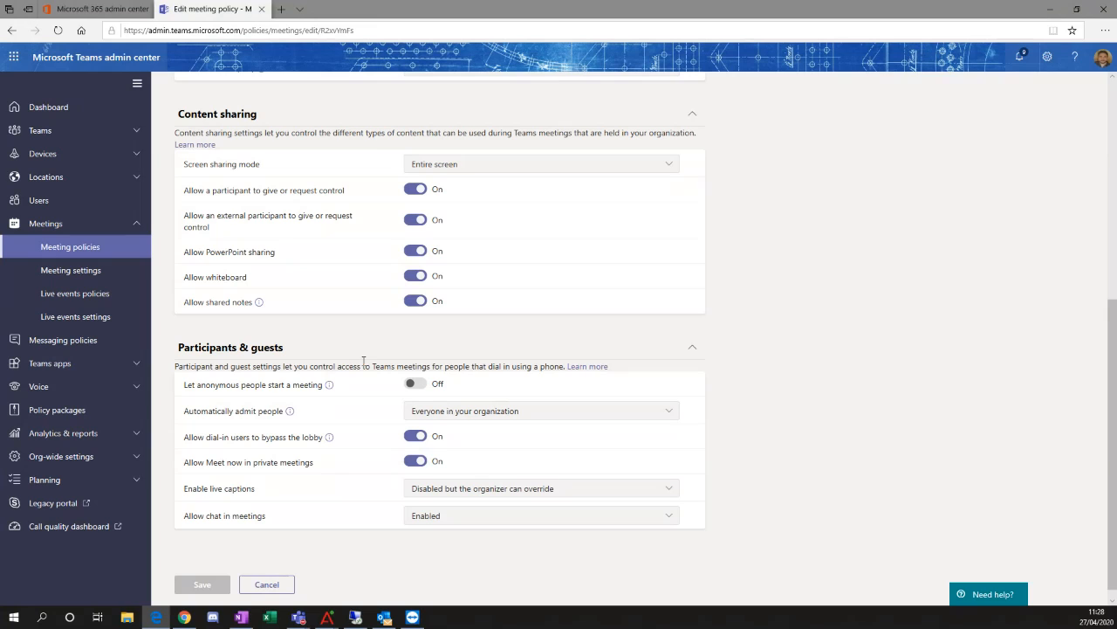
click(656, 170)
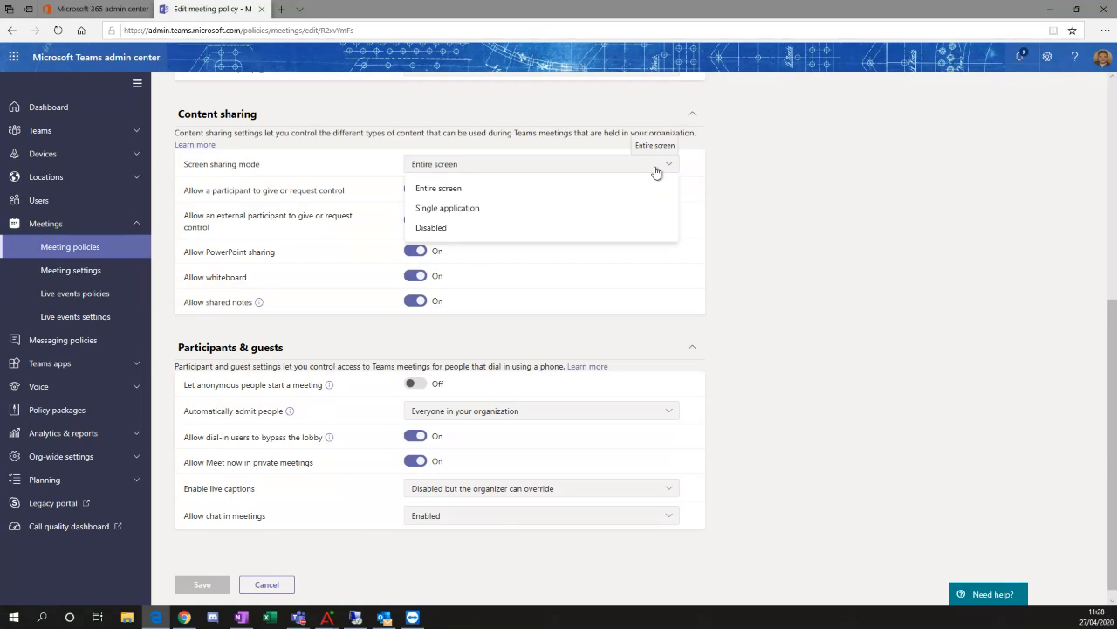
click(772, 156)
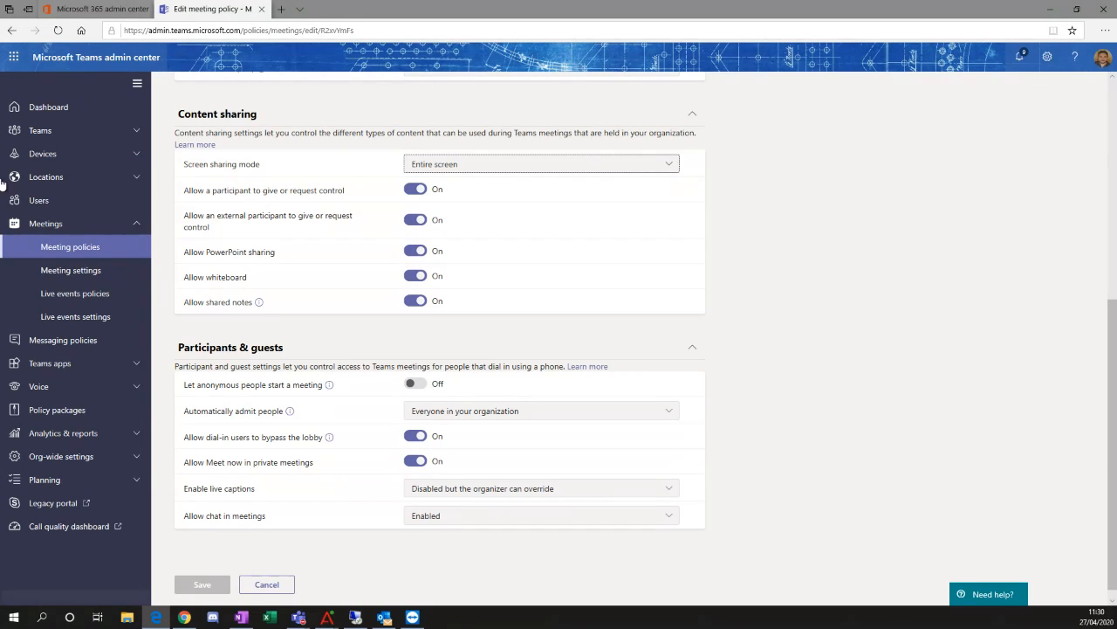
Read the information about the Allow shared notes and Let anonymous people start a meeting settings.
mouse_move(257, 301)
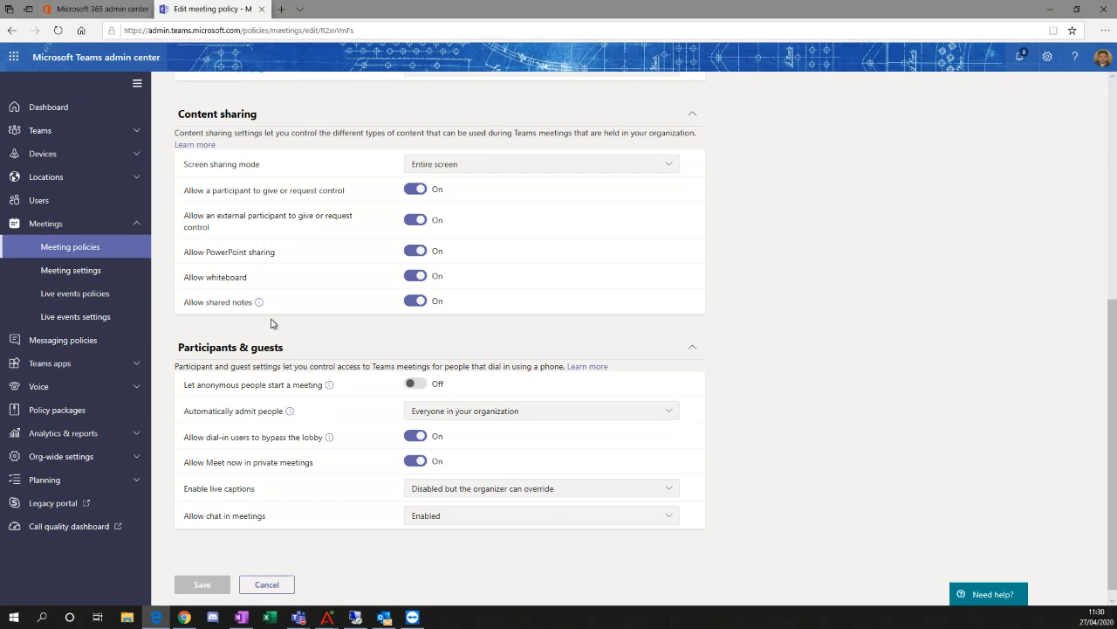
scroll(306, 349, down, 1)
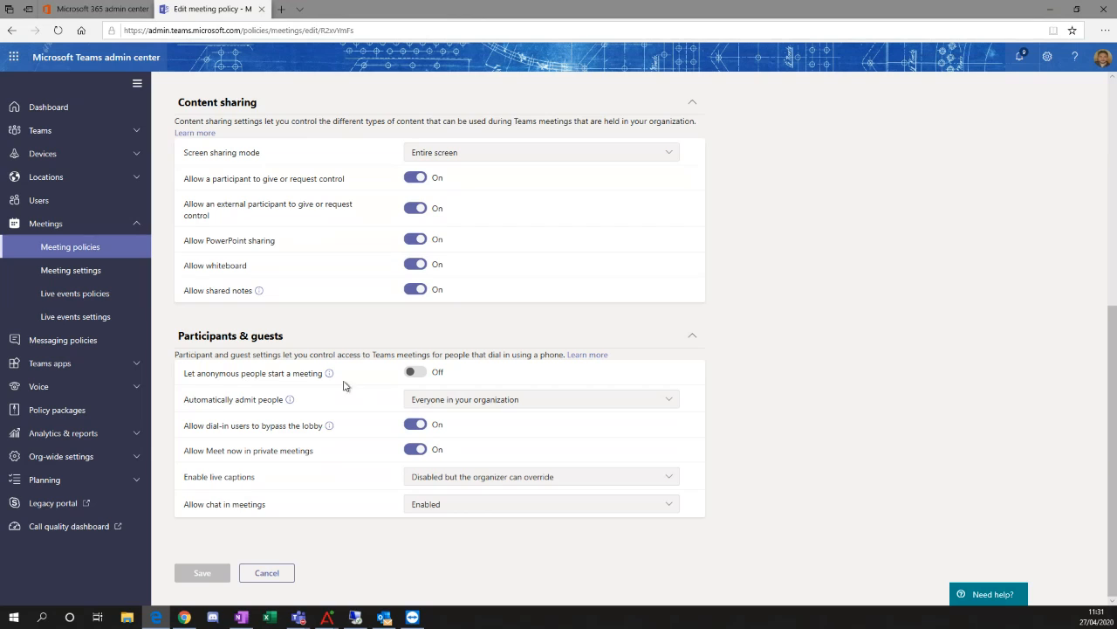
mouse_move(330, 374)
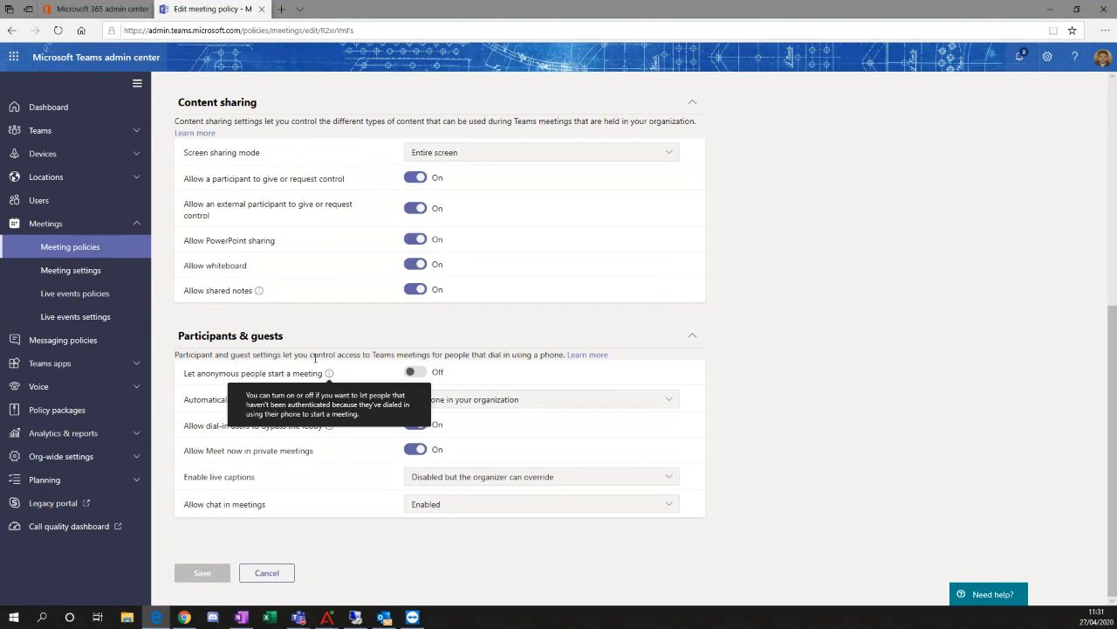
View the Automatically admit people options under Participants & guests in the Global meeting policy.
click(451, 335)
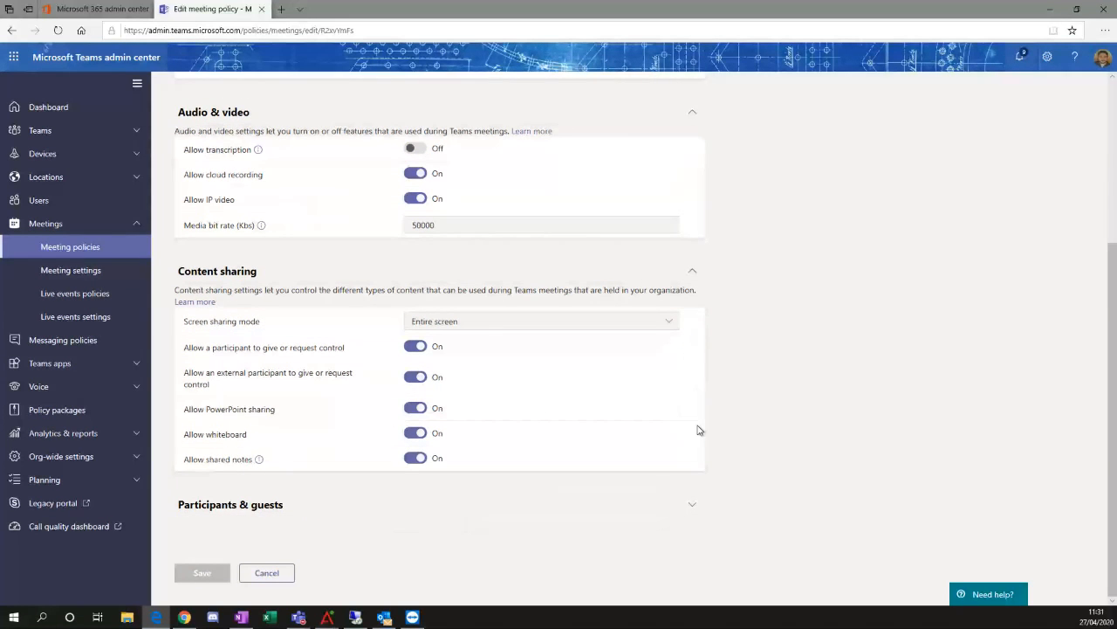
click(693, 511)
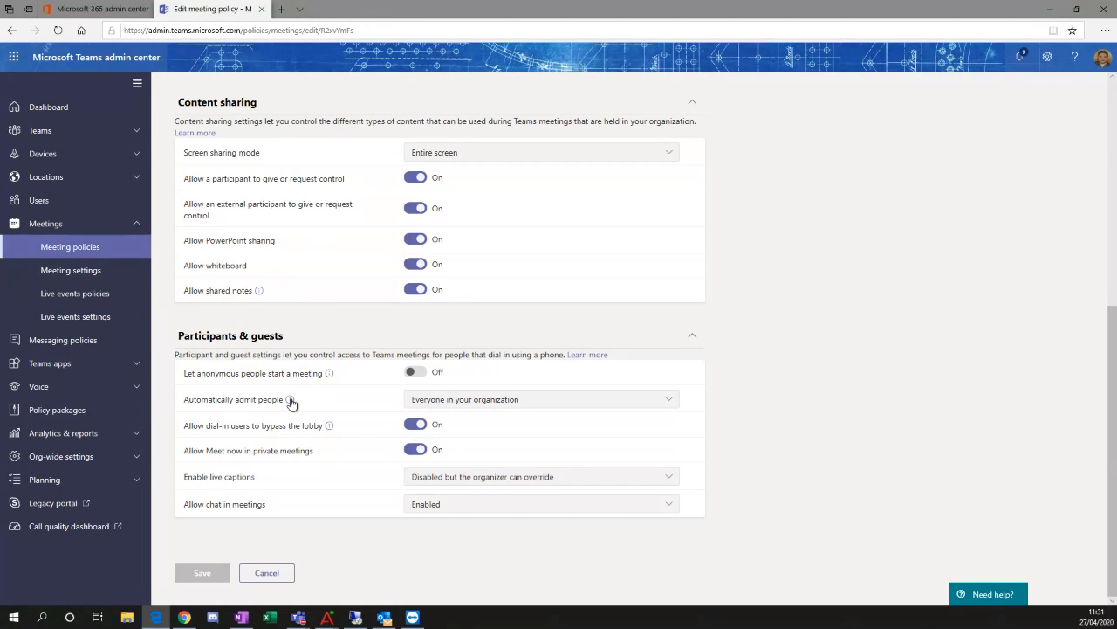
click(447, 404)
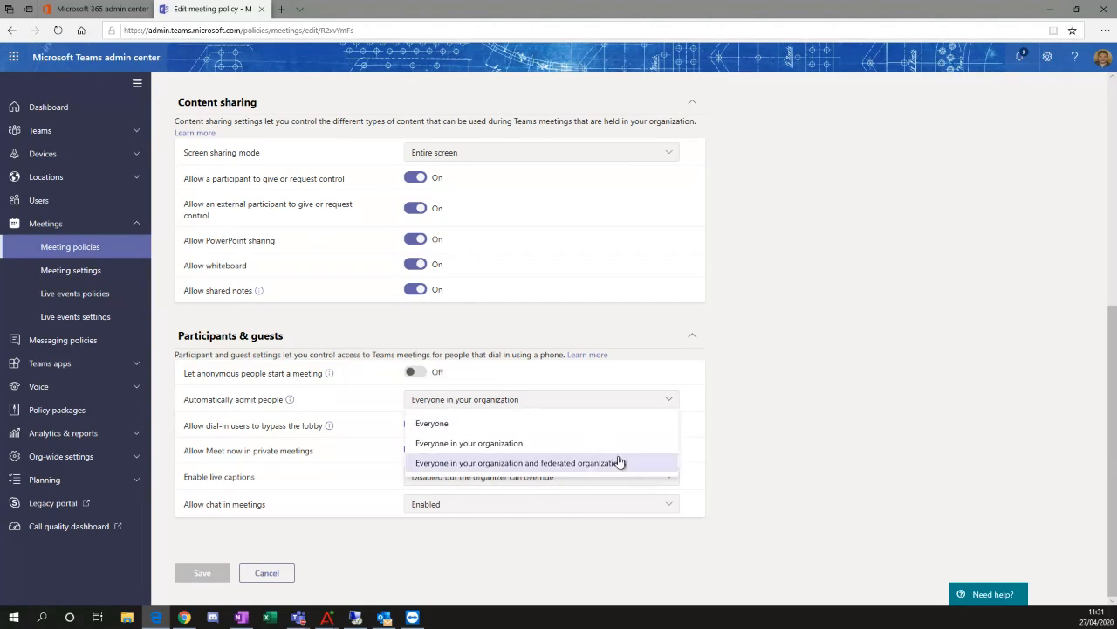
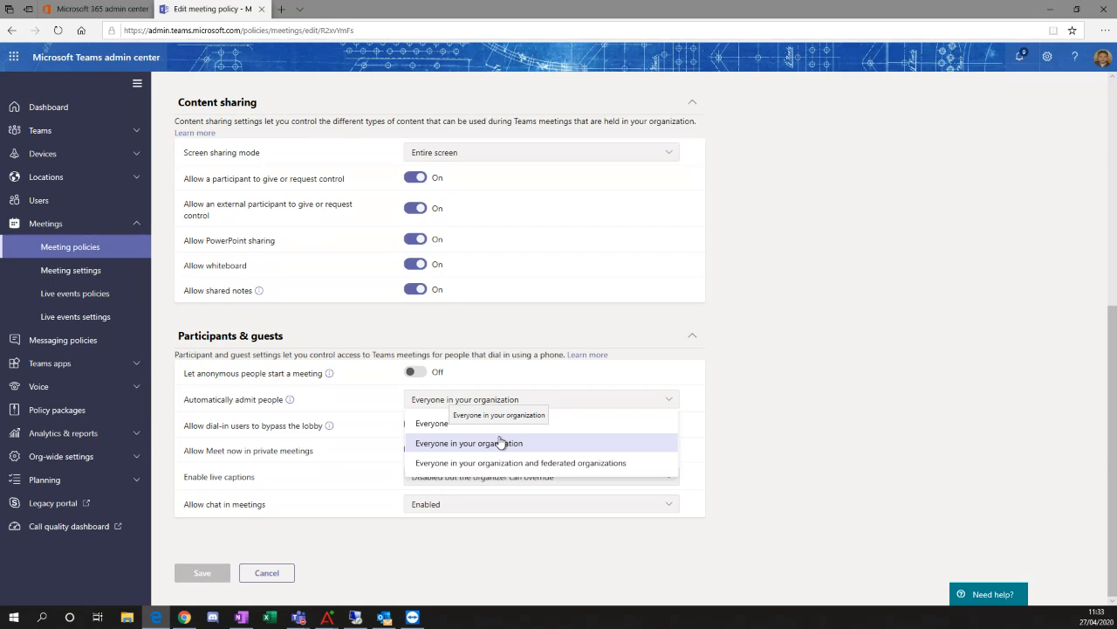
Close the Automatically admit people options and examine the Allow dial-in users to bypass the lobby setting.
click(790, 403)
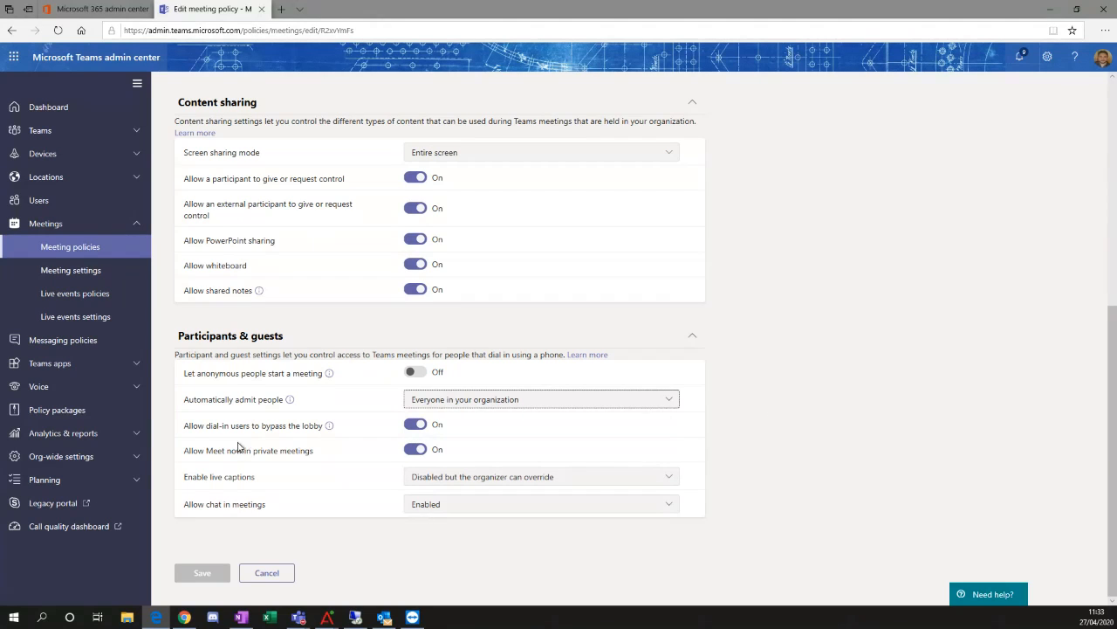
drag(184, 425, 319, 430)
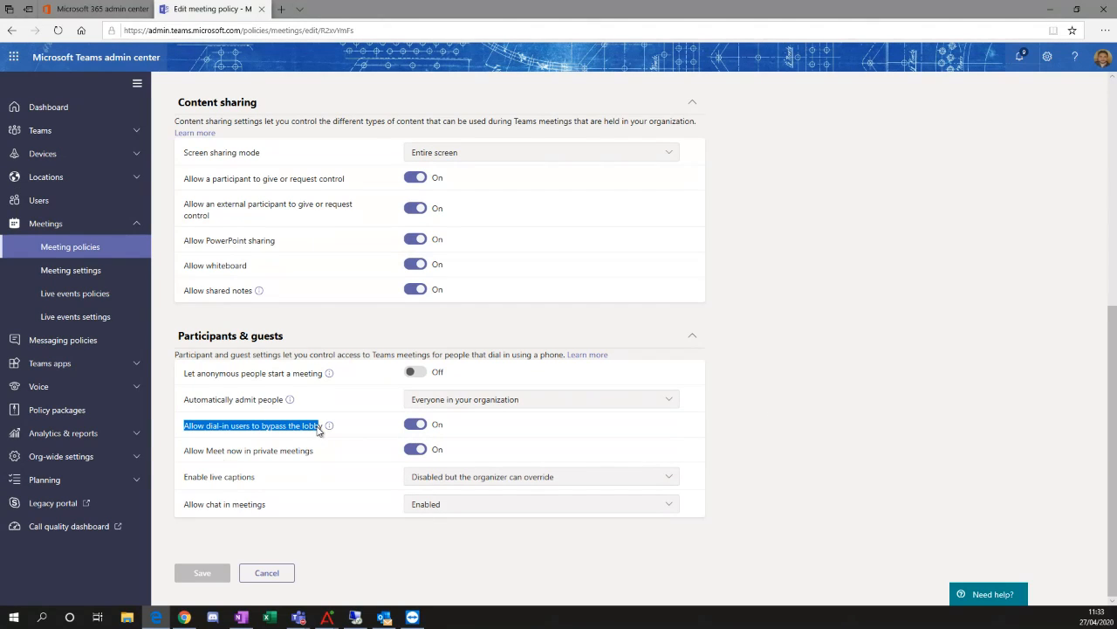
click(167, 446)
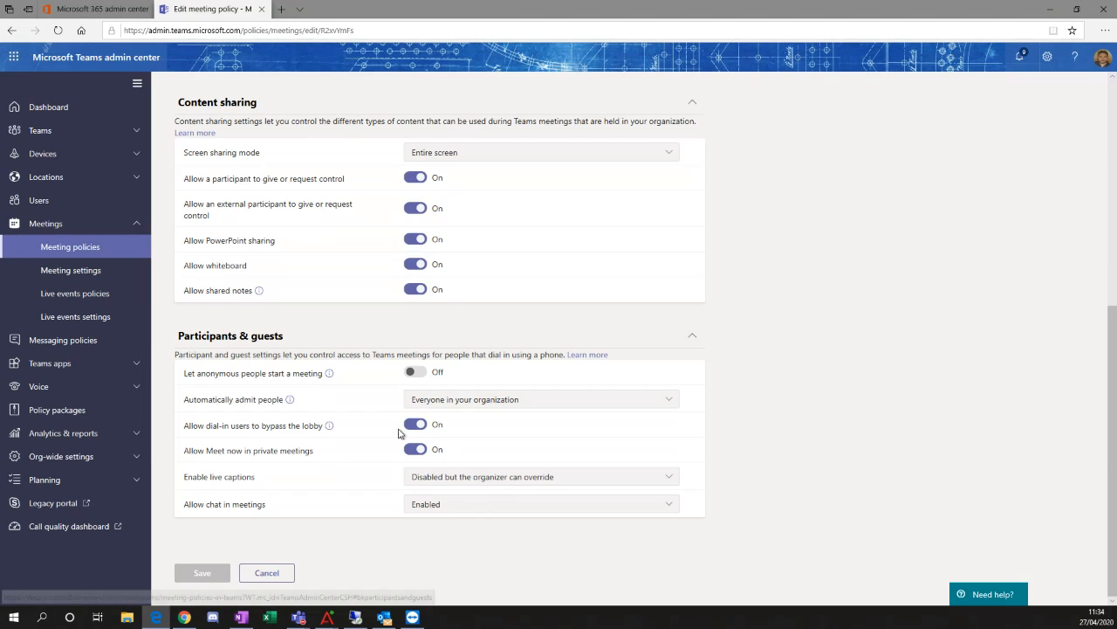
View the Enable live captions and Allow chat in meetings options in the Global meeting policy without changing them.
click(486, 485)
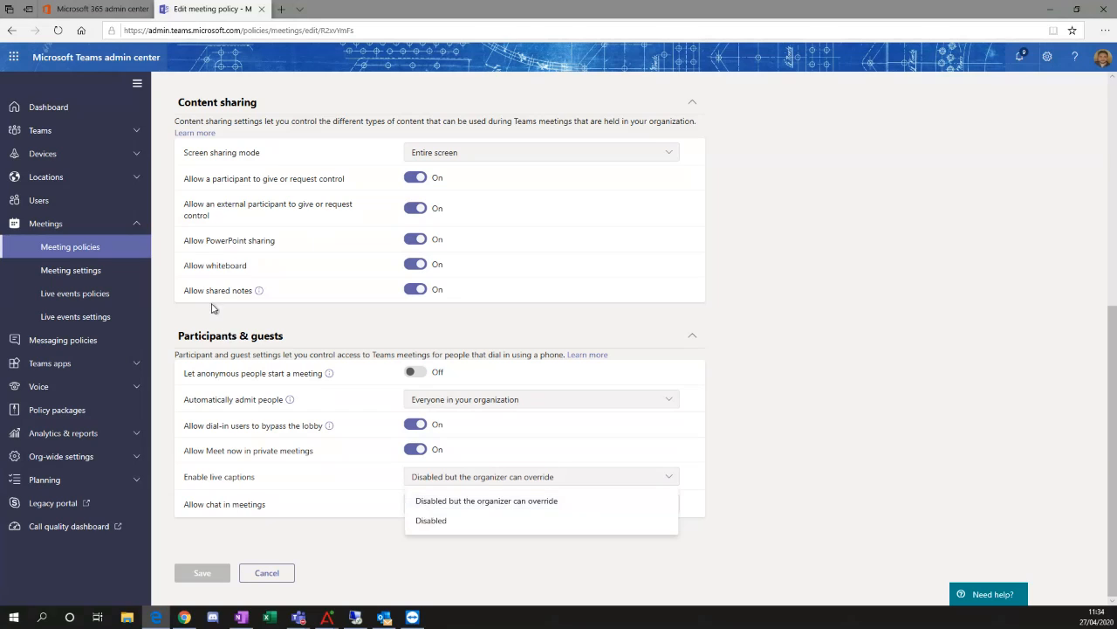
click(758, 463)
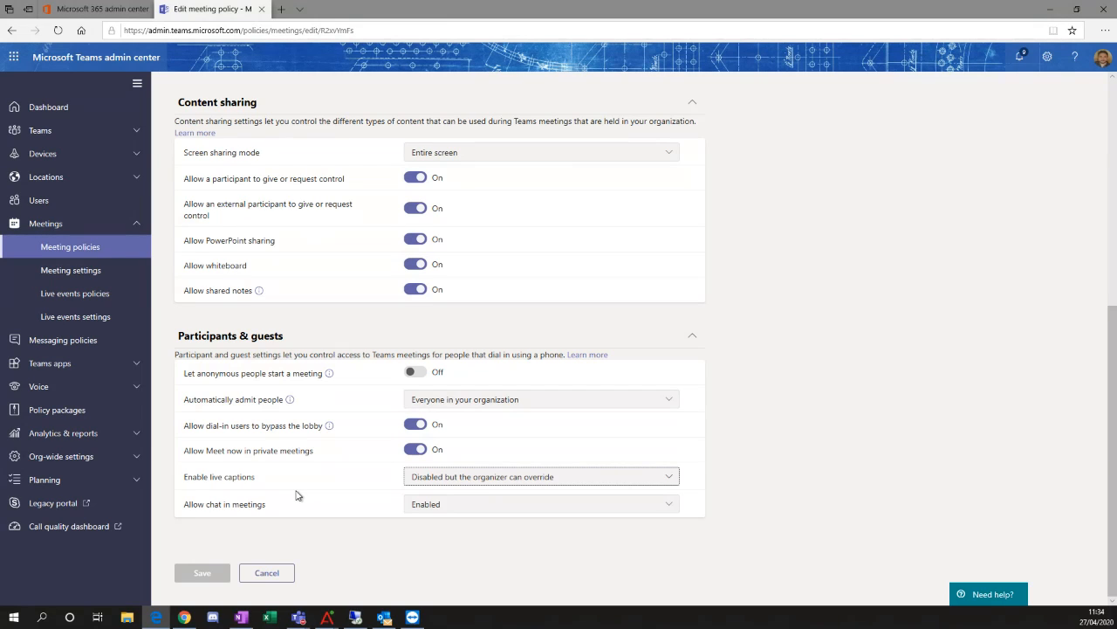
click(654, 503)
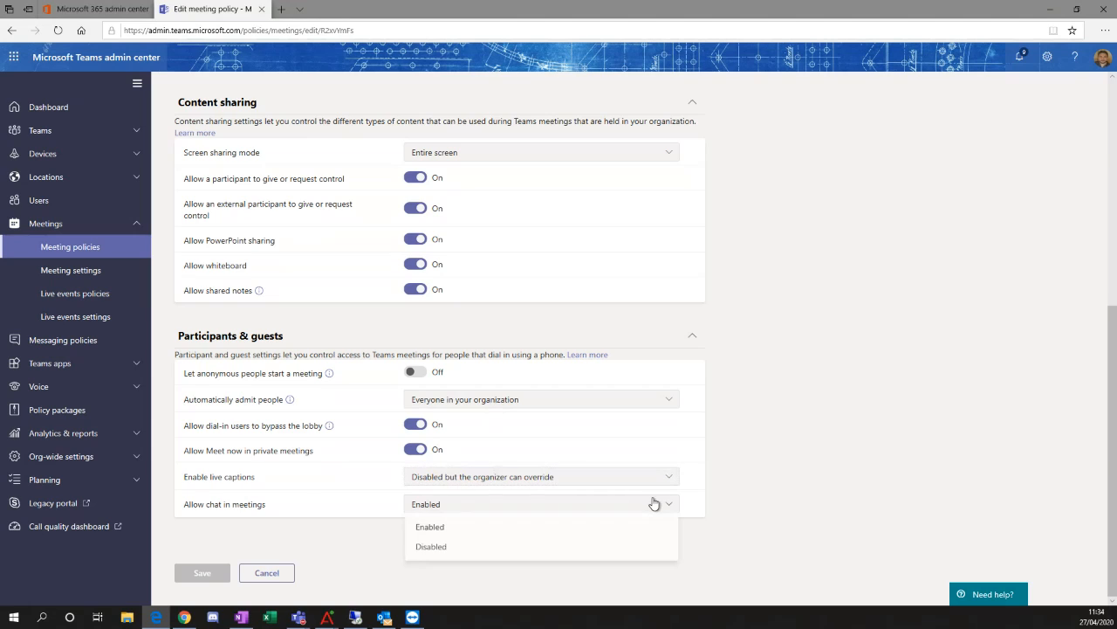
click(803, 506)
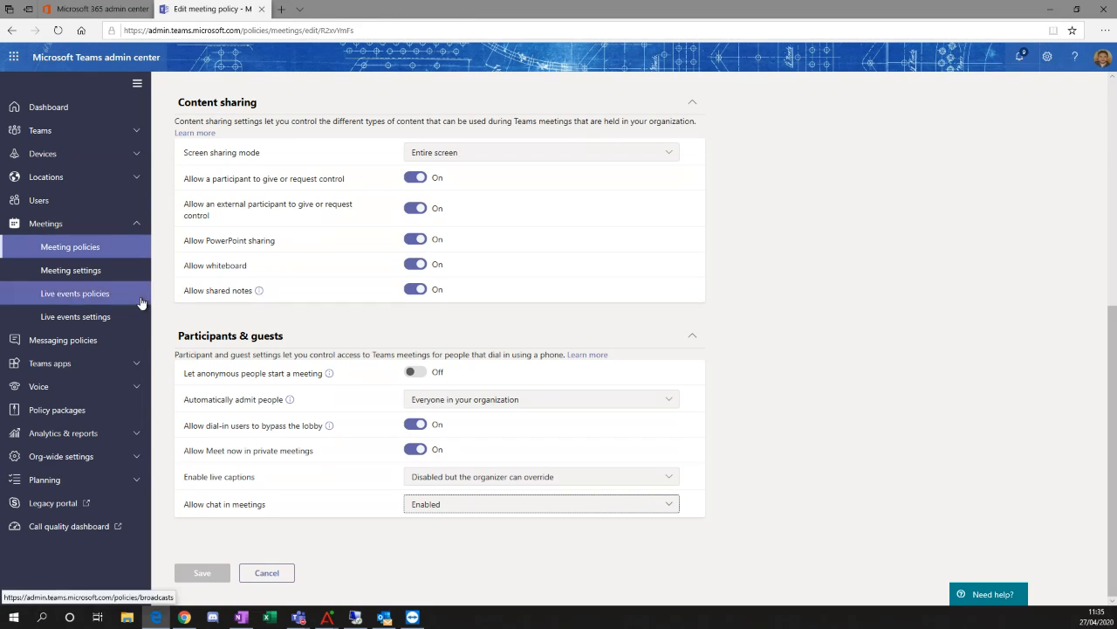
Open the Global (Org-wide default) app setup policy under Teams apps.
click(137, 367)
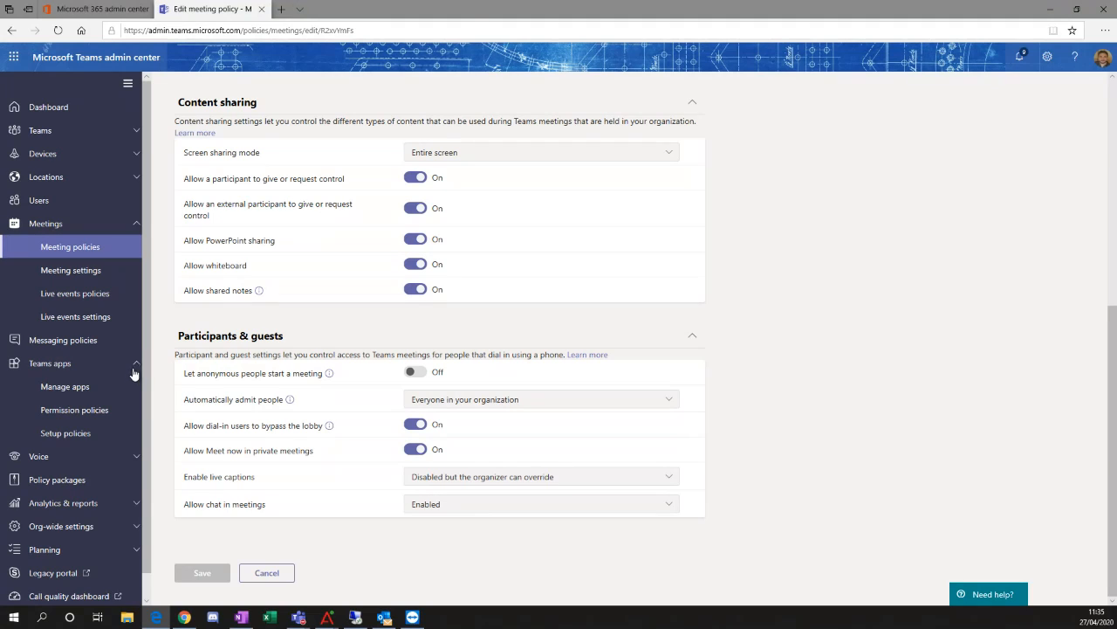
click(99, 434)
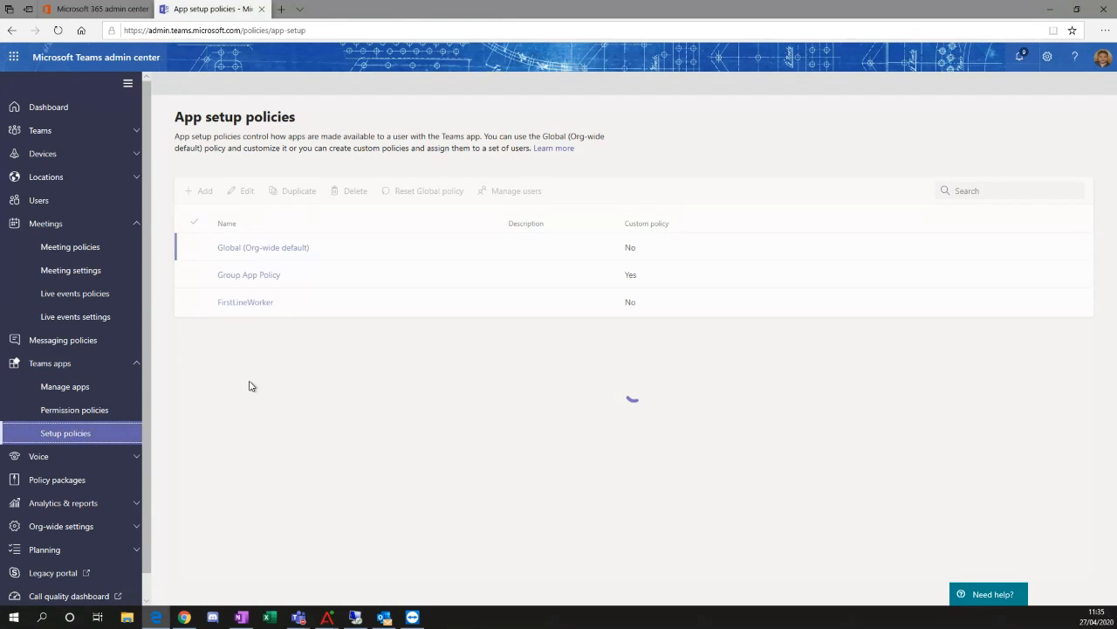
click(249, 247)
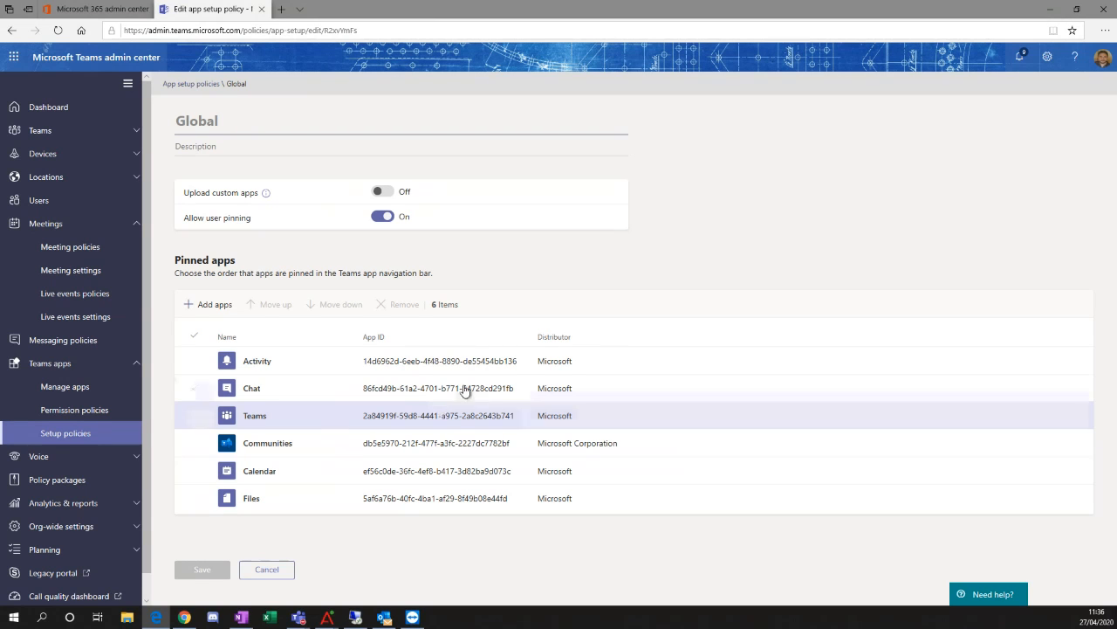
Check the move and remove options for the pinned Activity and Chat apps, leaving both unselected.
click(195, 360)
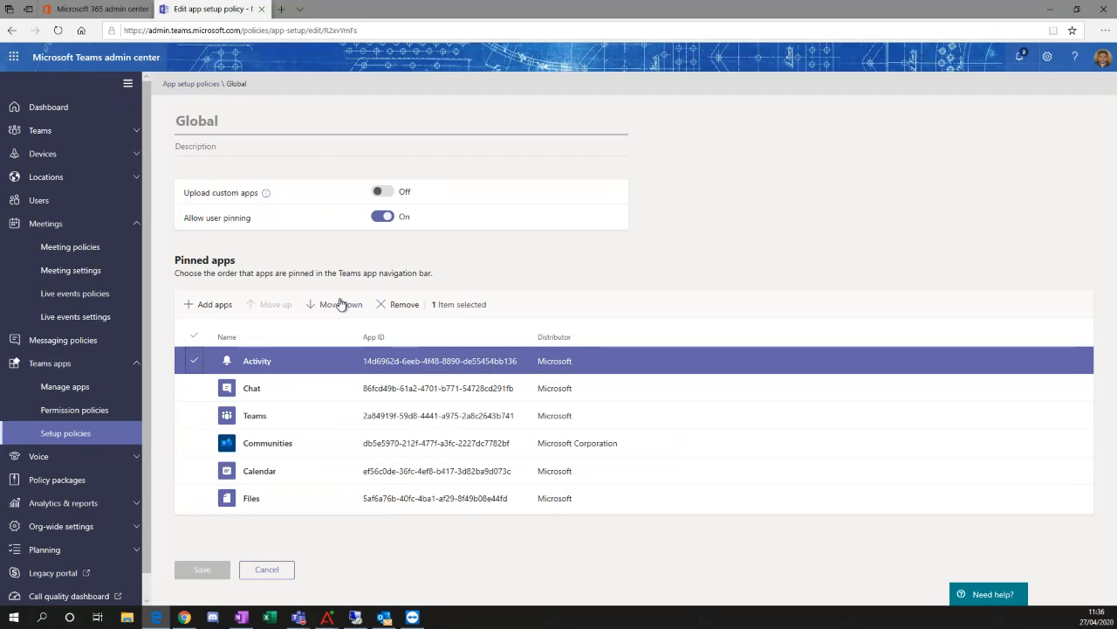
click(193, 365)
click(194, 384)
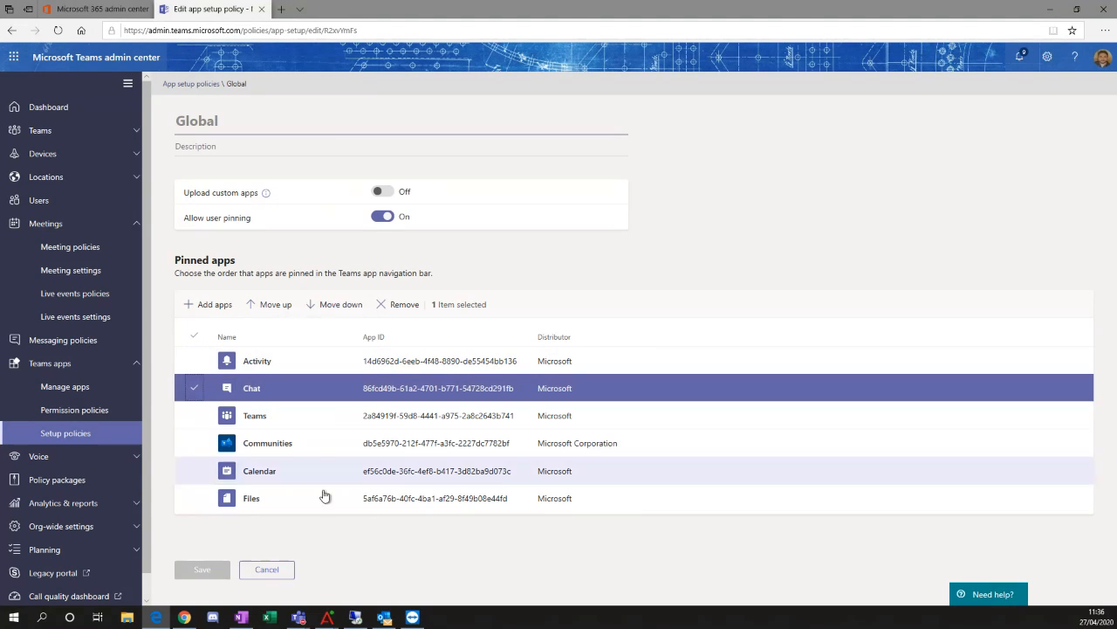
click(194, 388)
Search for "comm" among the apps that can be pinned in the Global app setup policy.
click(209, 312)
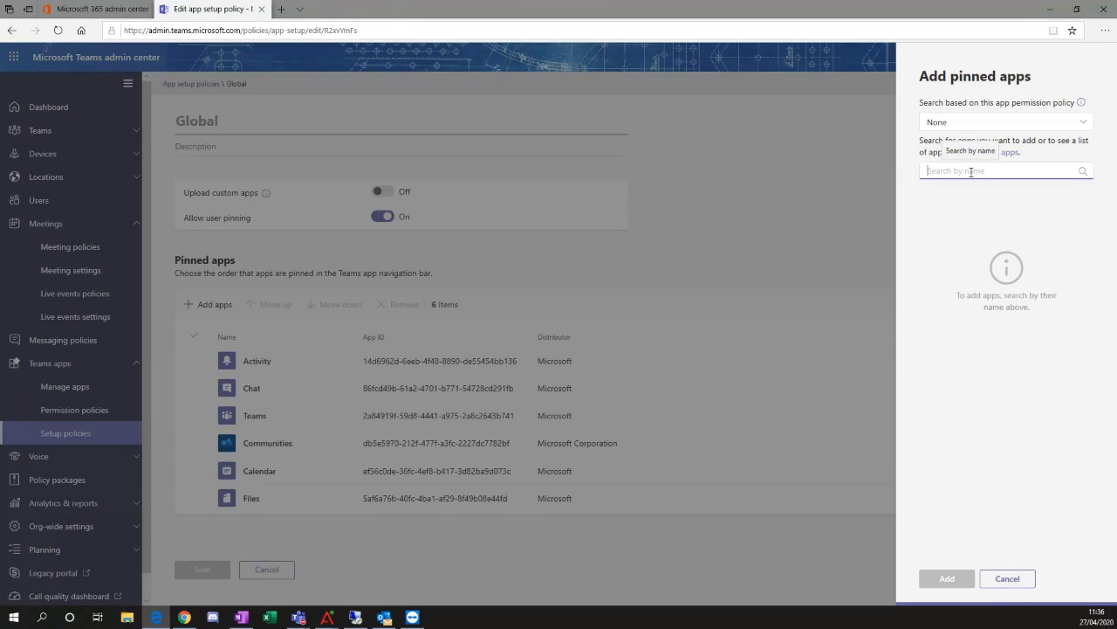
text(comm)
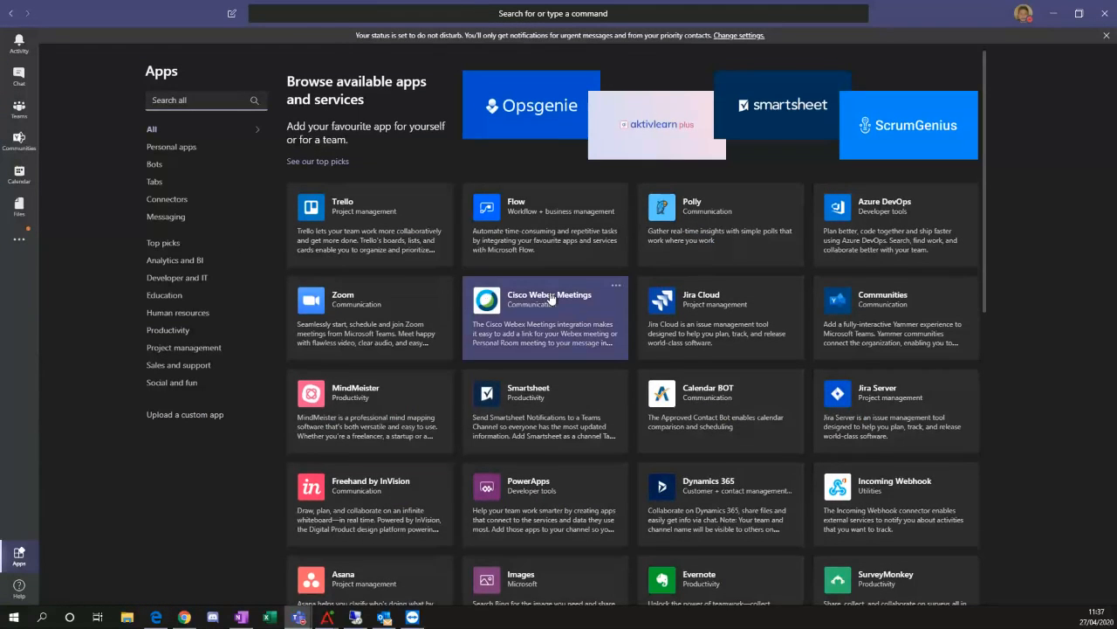
Browse the apps and services available in the Microsoft Teams desktop app's catalogue.
scroll(570, 295, down, 1)
scroll(580, 297, down, 3)
scroll(598, 303, down, 3)
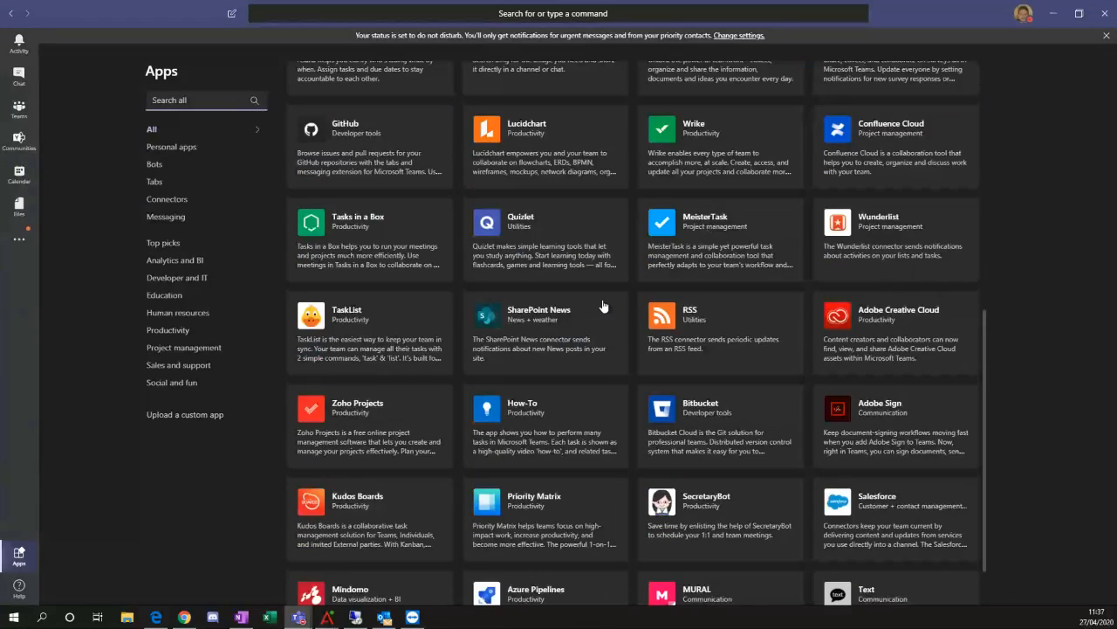
scroll(602, 306, down, 5)
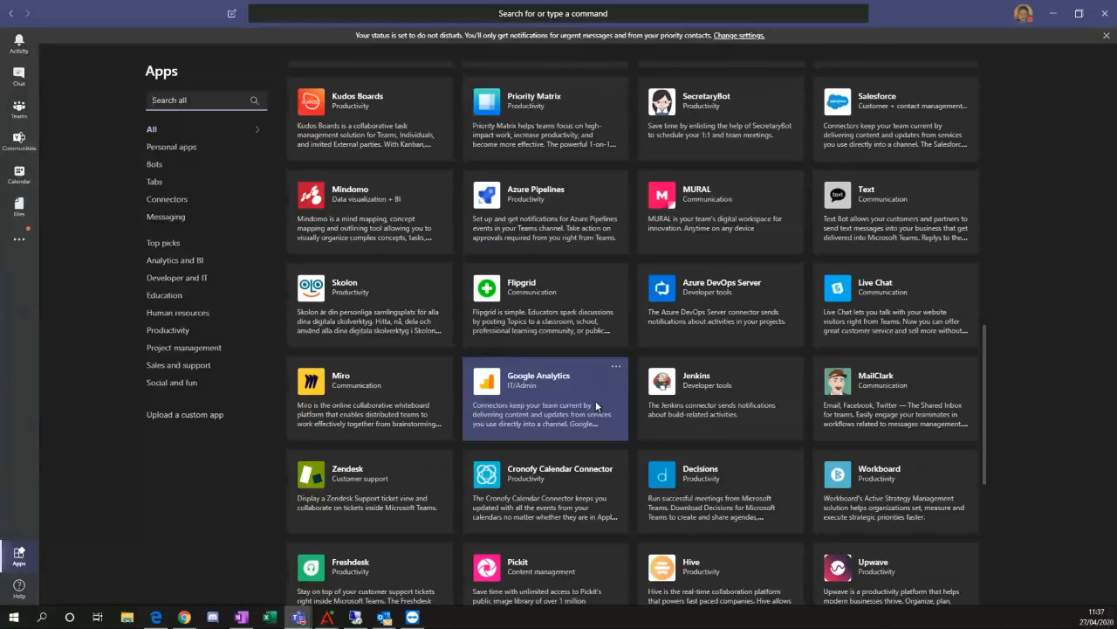
scroll(596, 405, down, 5)
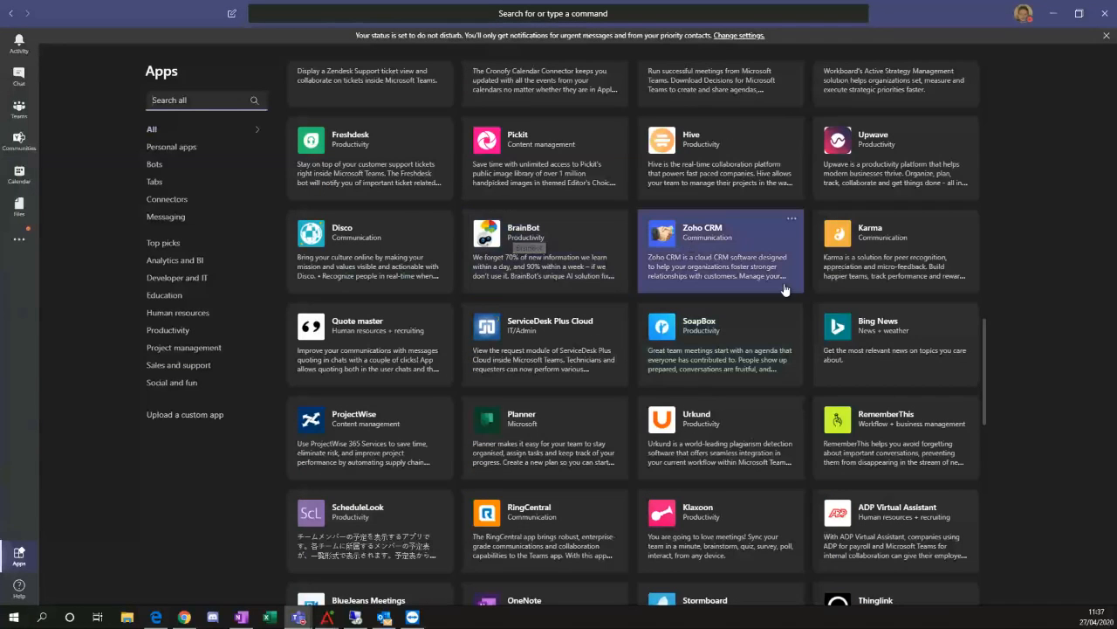
scroll(709, 345, up, 3)
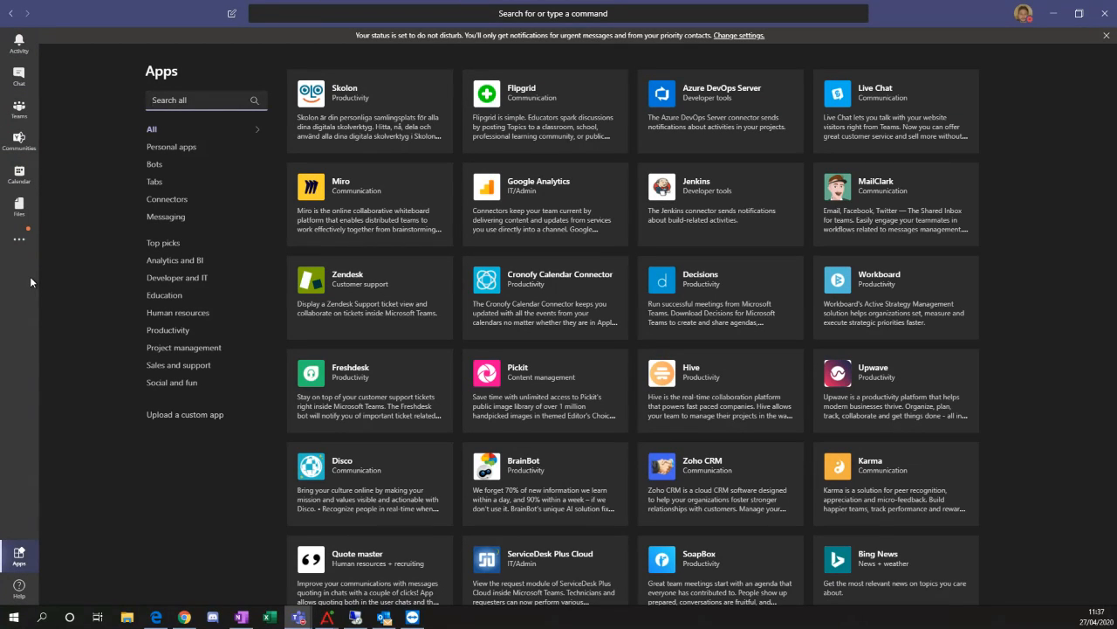
Return to the Teams admin center and leave the Global app setup policy without adding a pinned app.
drag(103, 14, 1116, 70)
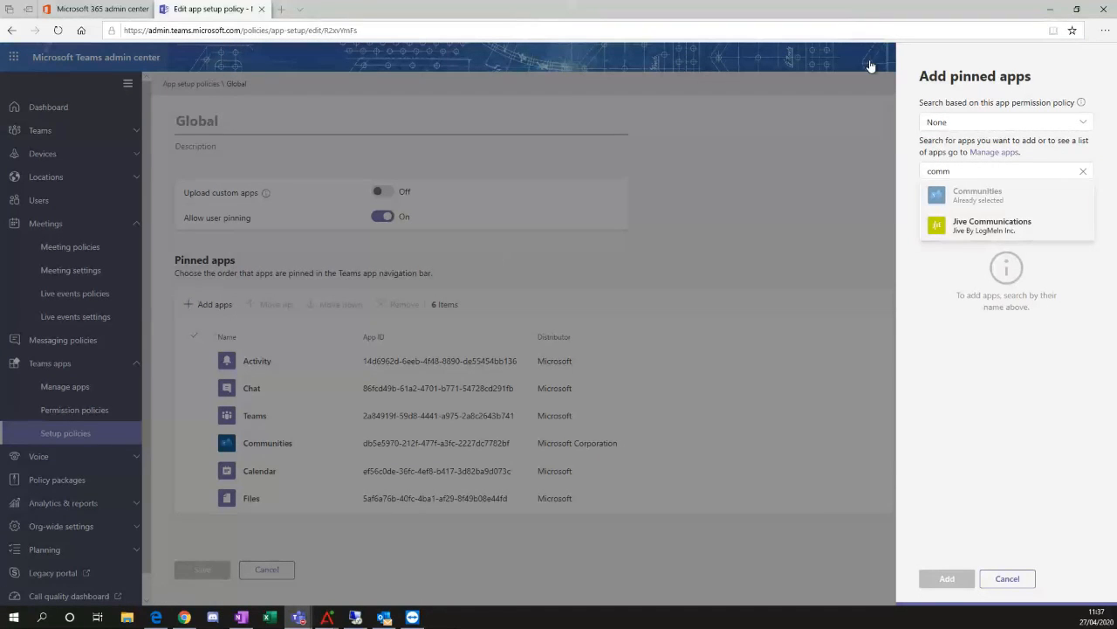
click(1014, 581)
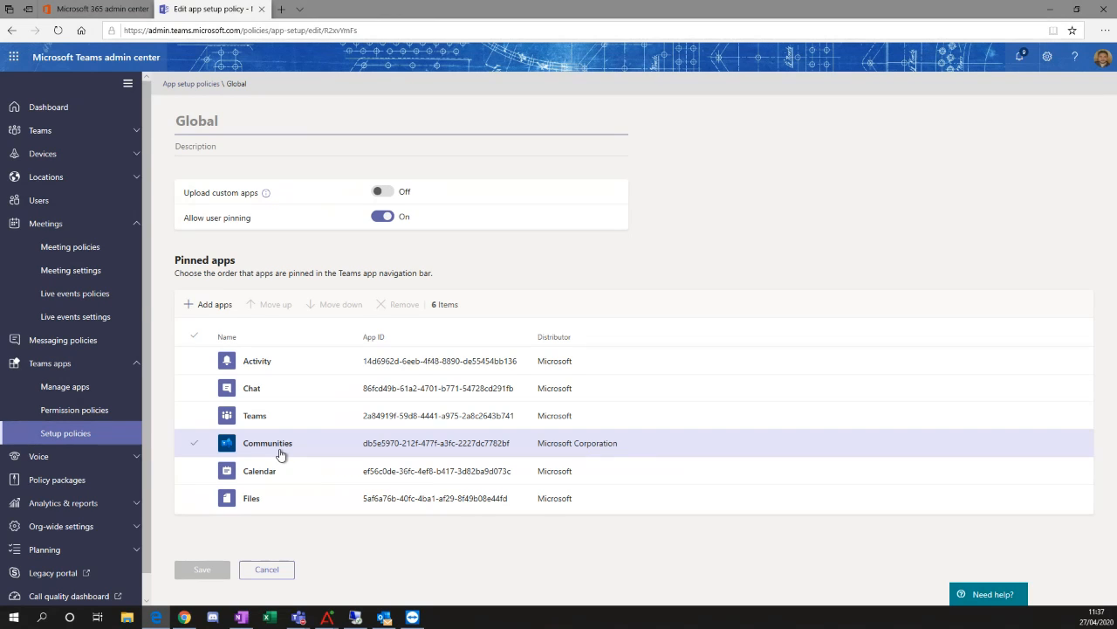
click(272, 570)
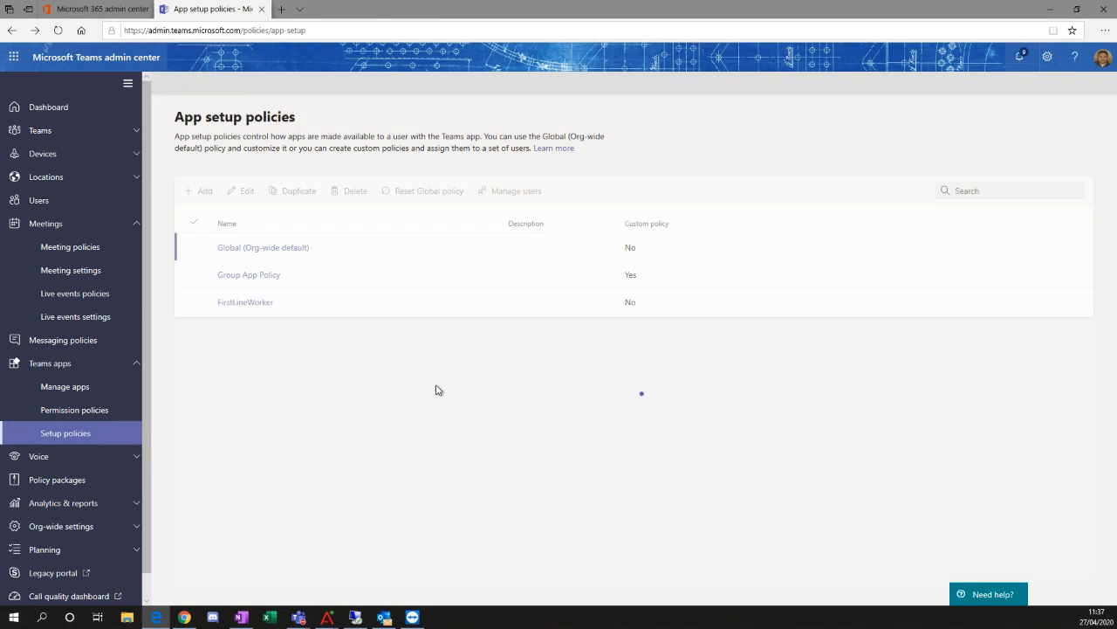
Open the Group App Policy and review its Upload custom apps and Allow user pinning settings.
click(250, 276)
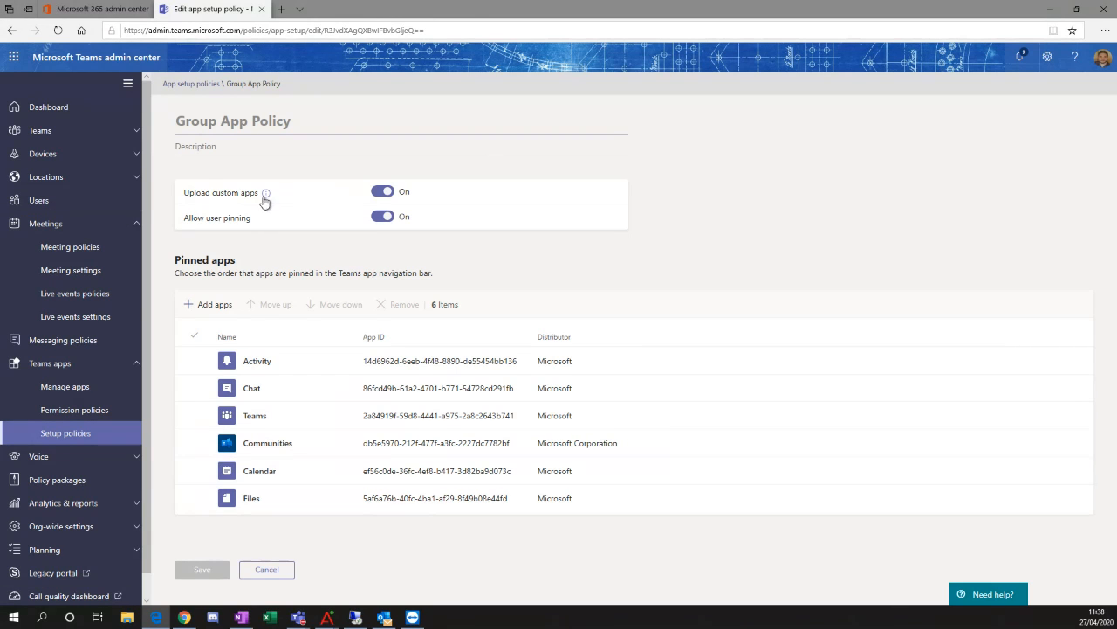
mouse_move(264, 199)
drag(280, 218, 178, 226)
click(331, 249)
Reopen the Global (Org-wide default) app setup policy to review it, and go back to the admin center dashboard.
click(76, 431)
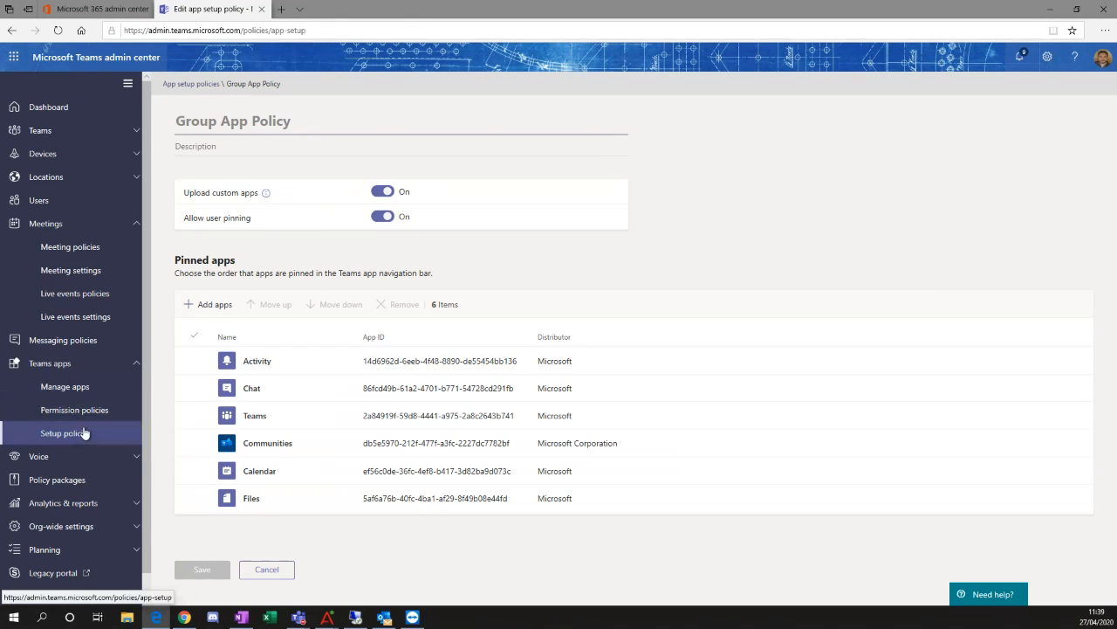
click(285, 250)
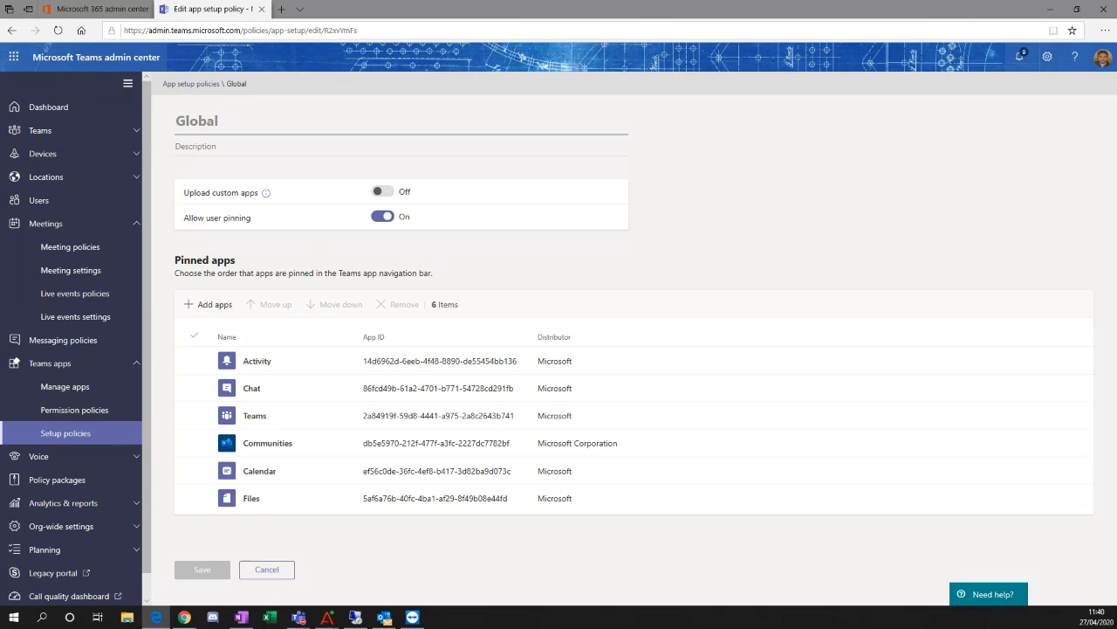
key(alt+Tab)
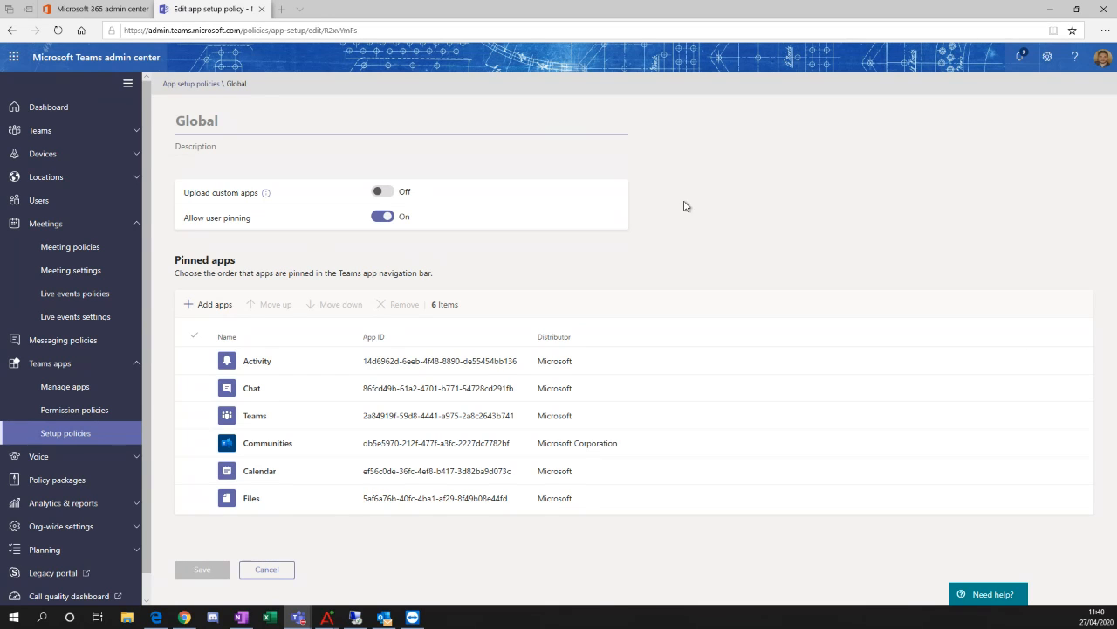
click(52, 107)
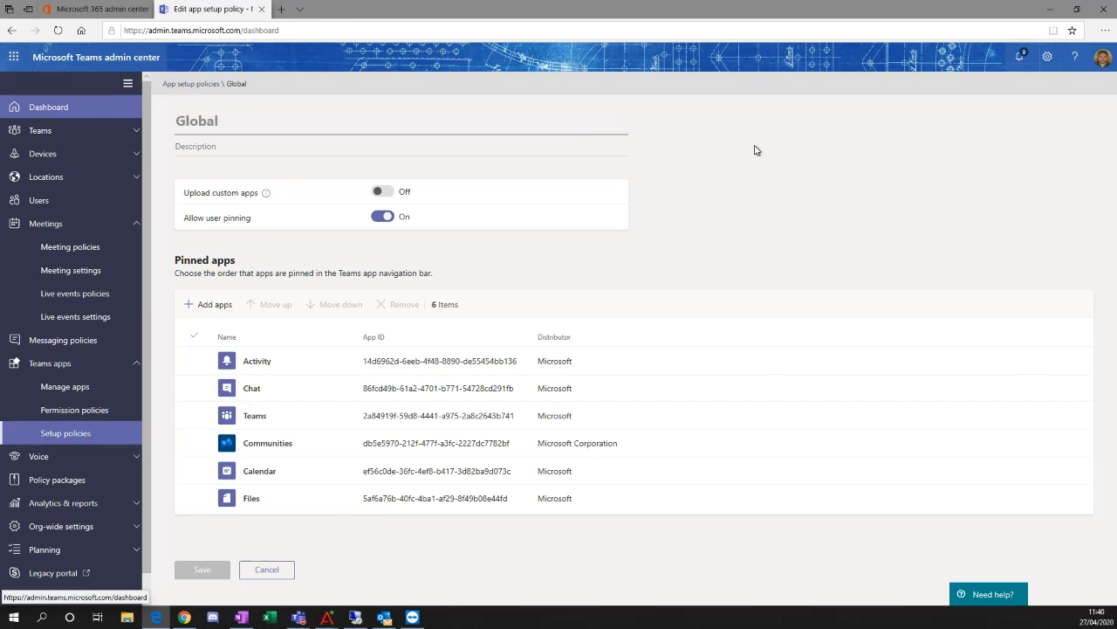